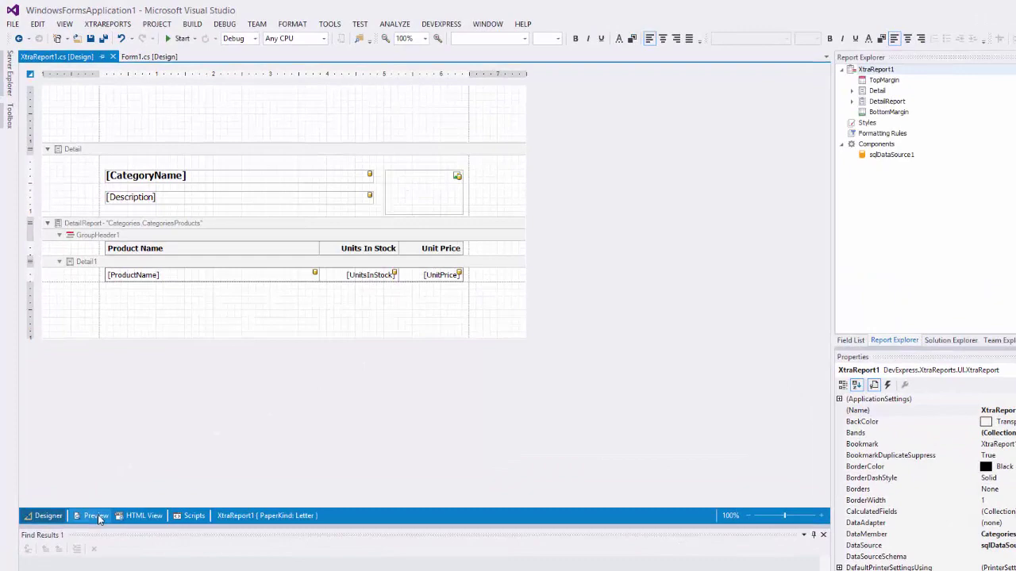
Step: Preview the rendered report and page forward through two pages
click(96, 516)
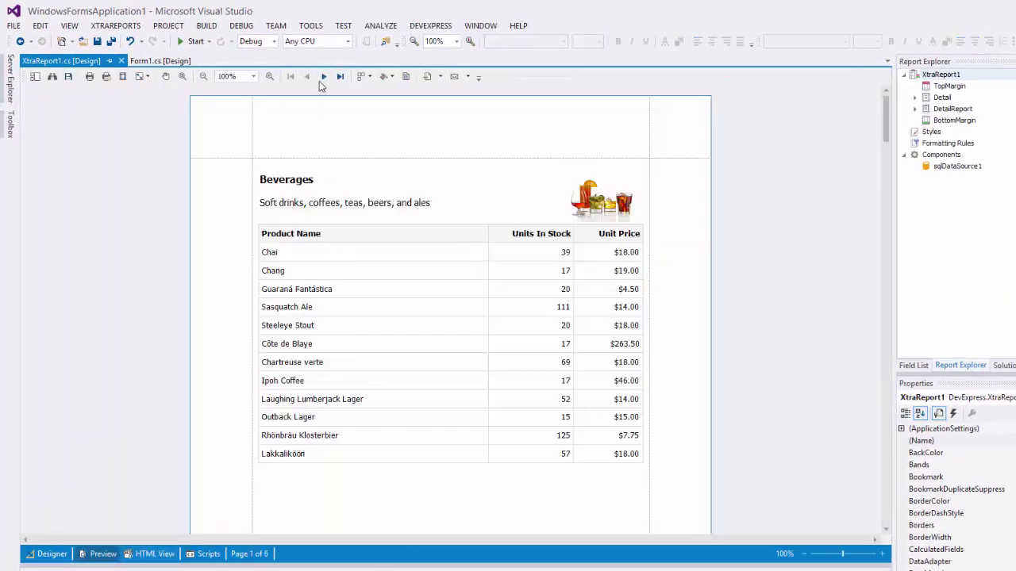
click(323, 76)
click(323, 77)
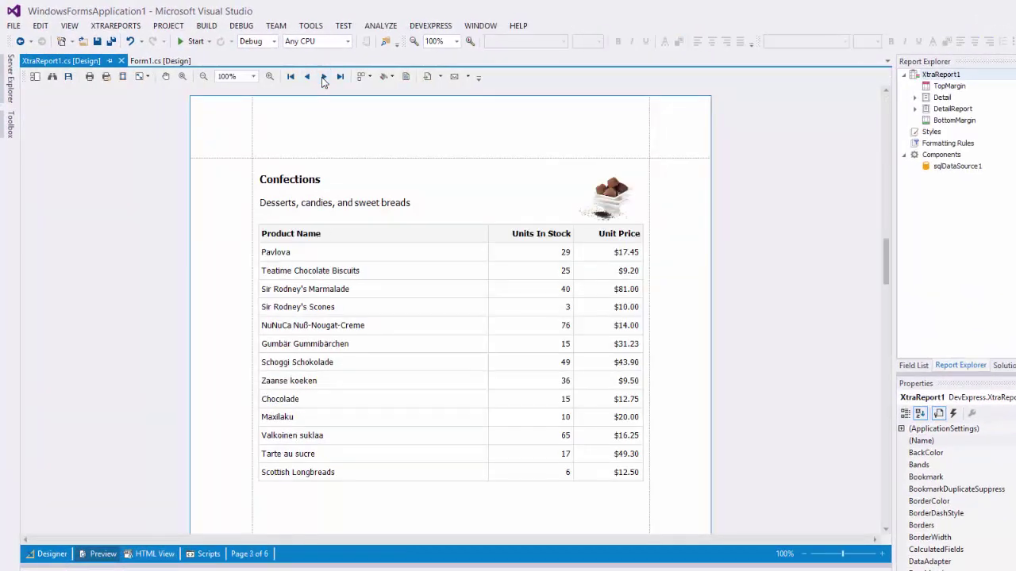
Step: Back in the designer, bring up the Parameters node's options in the Field List
click(54, 552)
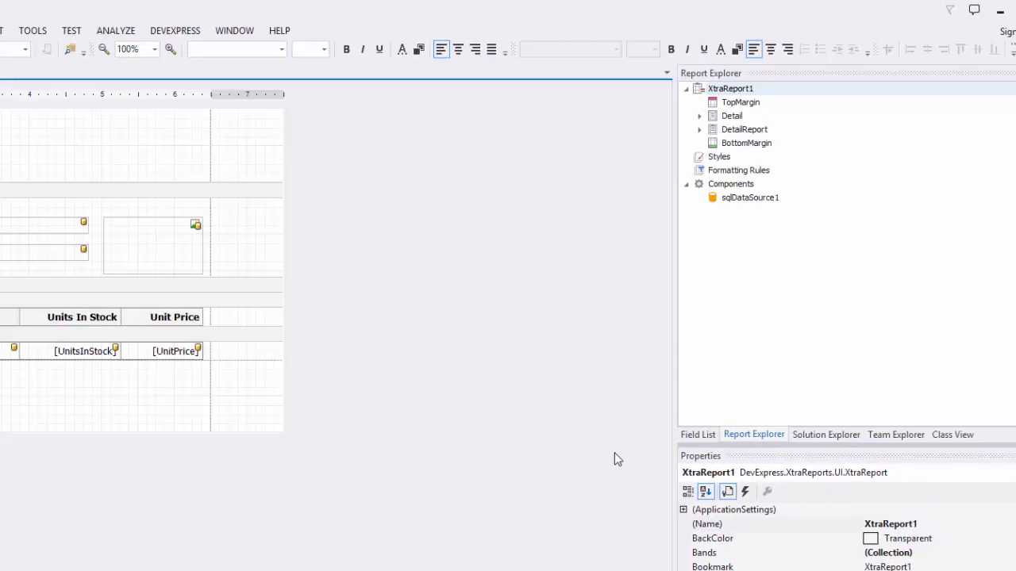
click(913, 365)
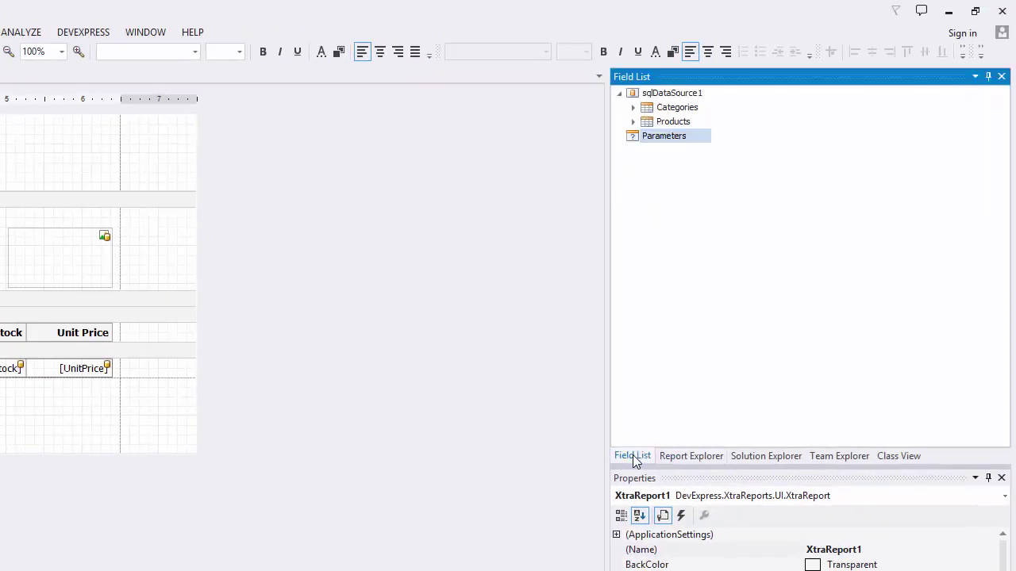
right_click(697, 142)
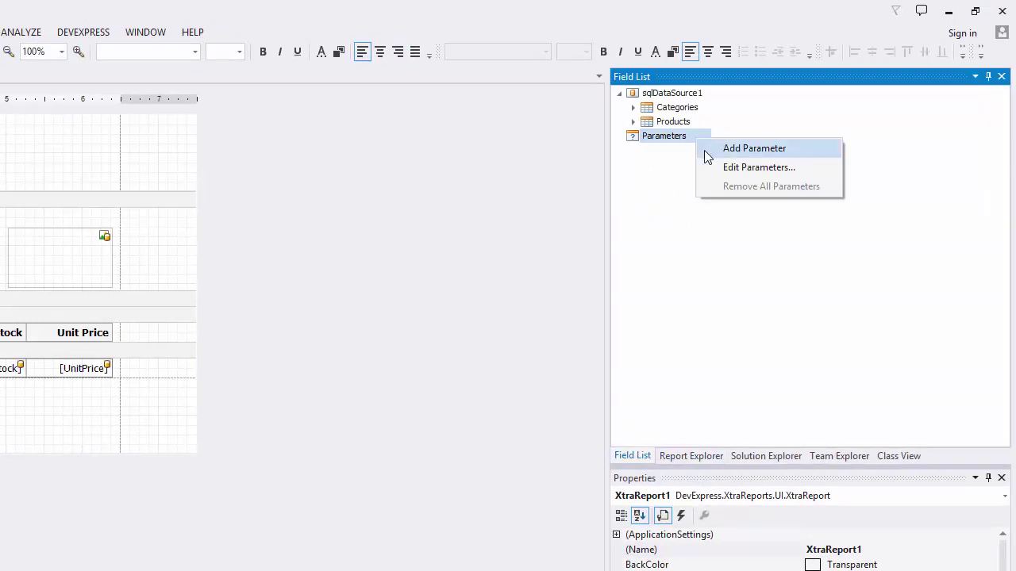
Step: Add a new report parameter named Category with the description 'Category:'
click(704, 150)
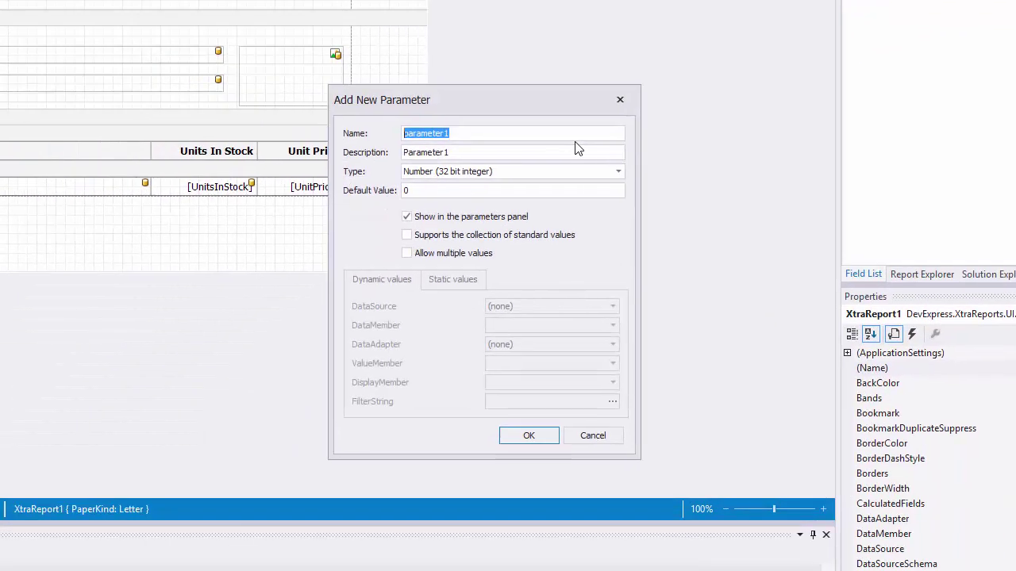
text(Category)
key(Tab)
text(Category)
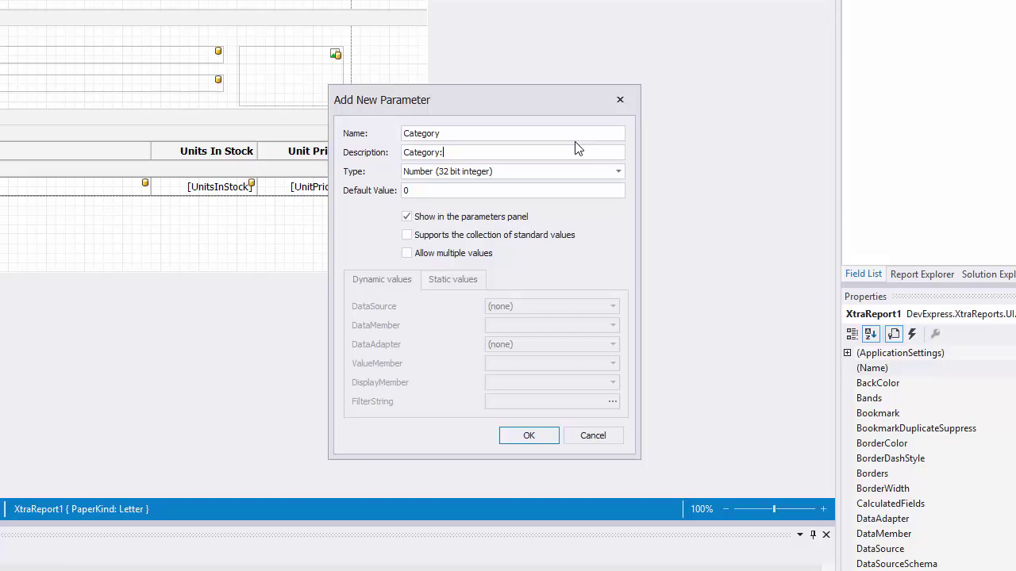
Step: Give Category standard values from sqlDataSource1 Categories, storing CategoryID and displaying CategoryName
click(550, 237)
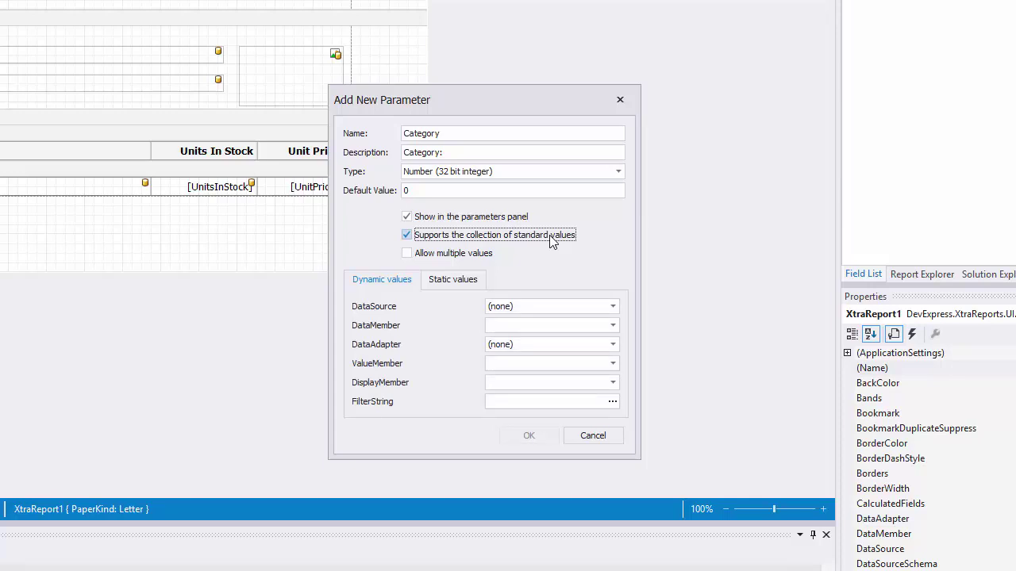
click(613, 306)
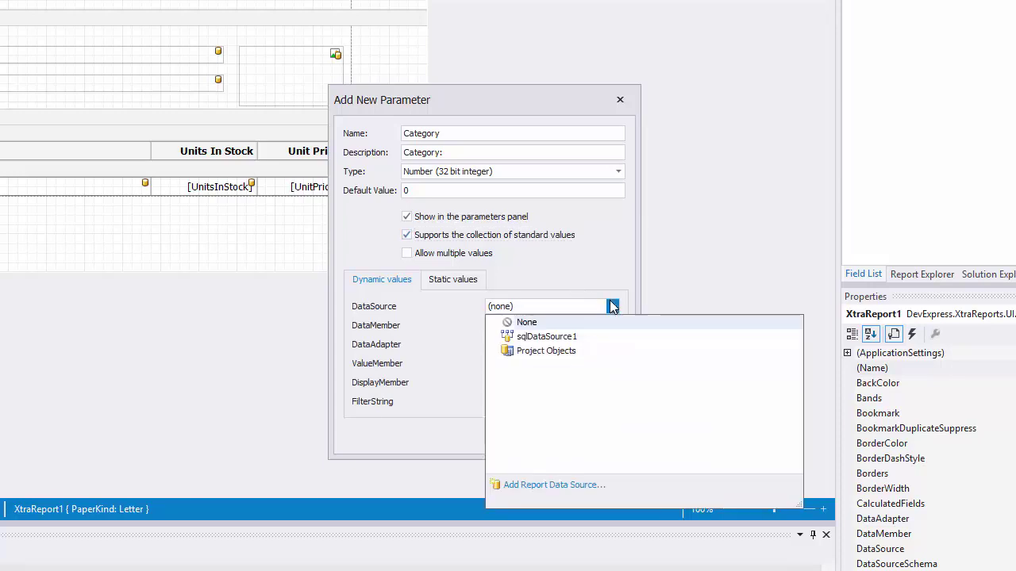
click(591, 337)
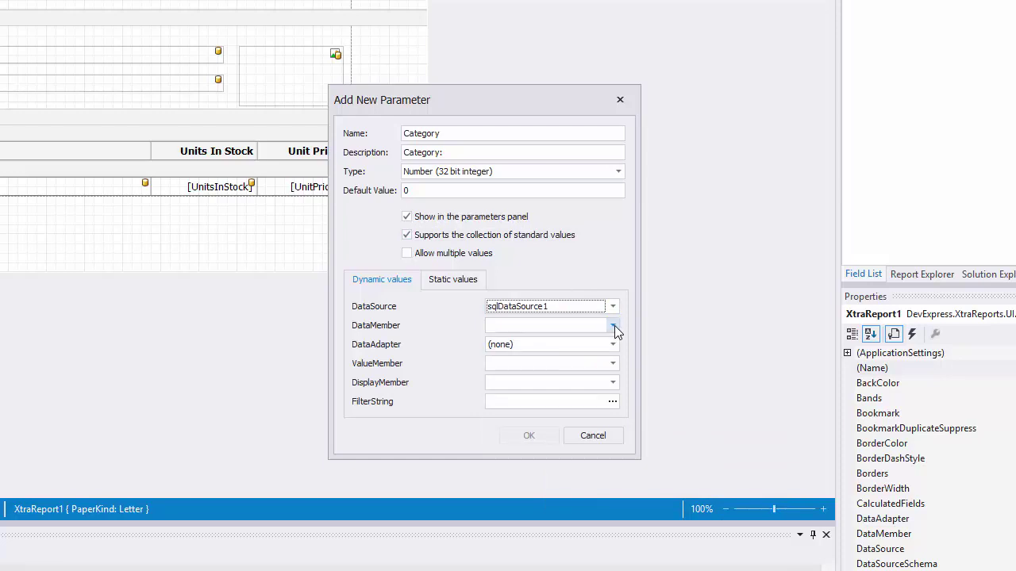
click(614, 325)
click(577, 359)
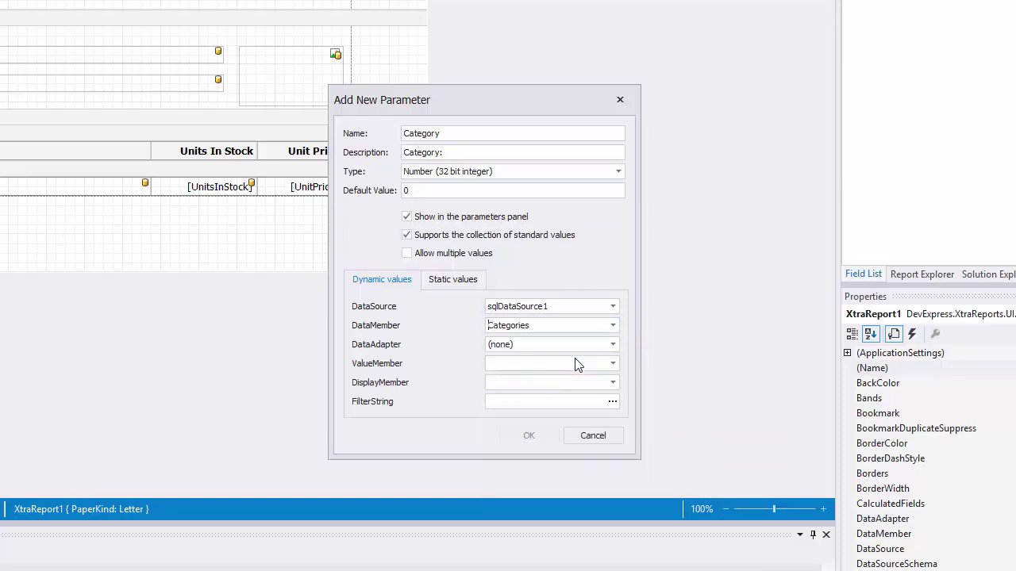
click(613, 364)
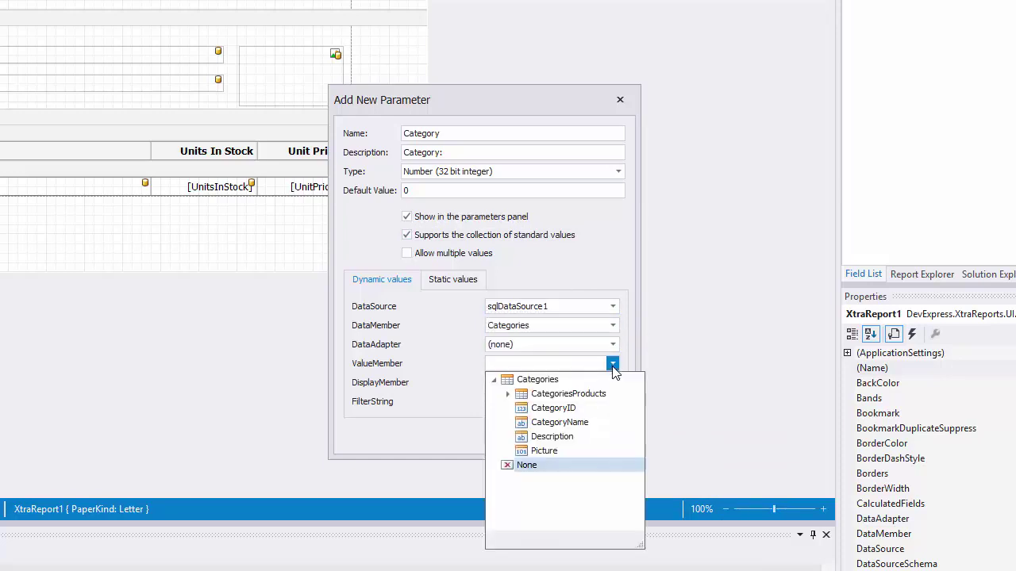
click(567, 409)
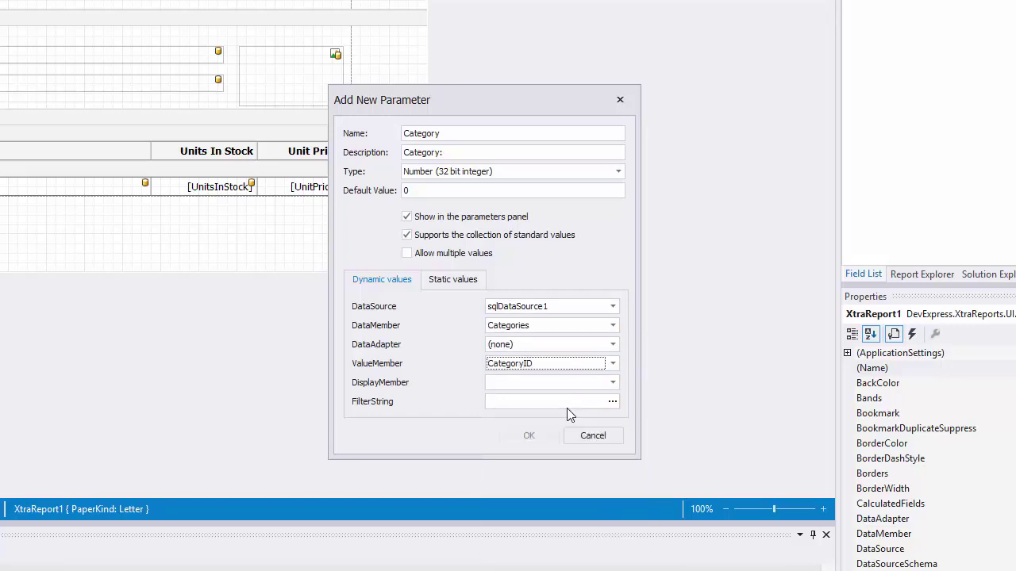
click(613, 383)
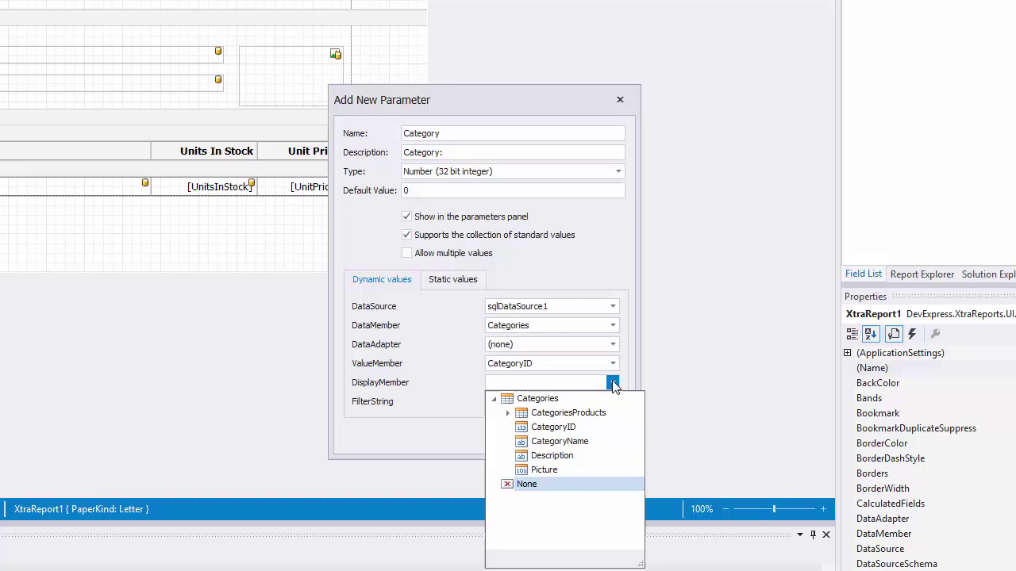
click(586, 442)
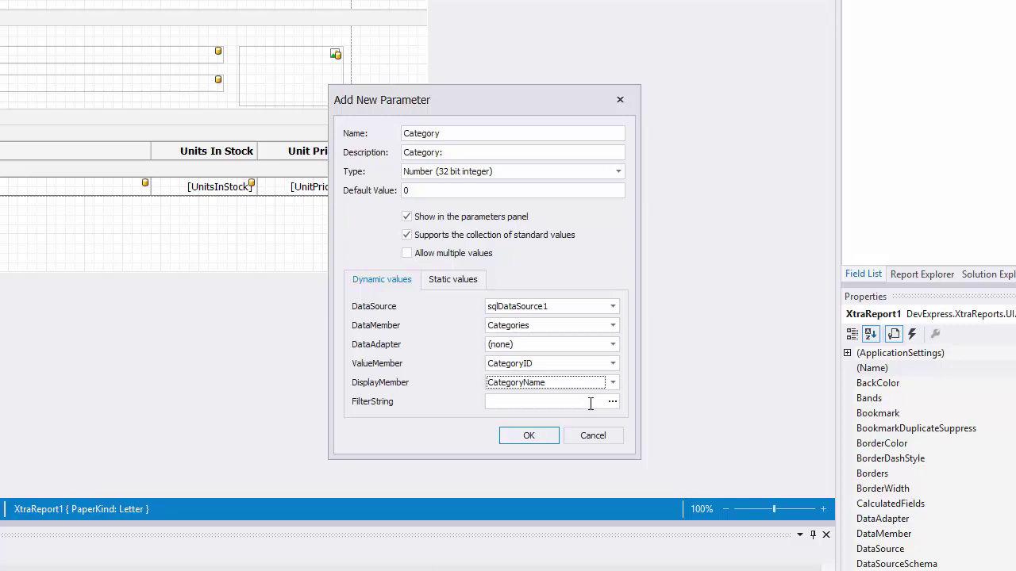
Step: Create the Category parameter and set the report FilterString to [Category ID] Equals ?Category
click(550, 442)
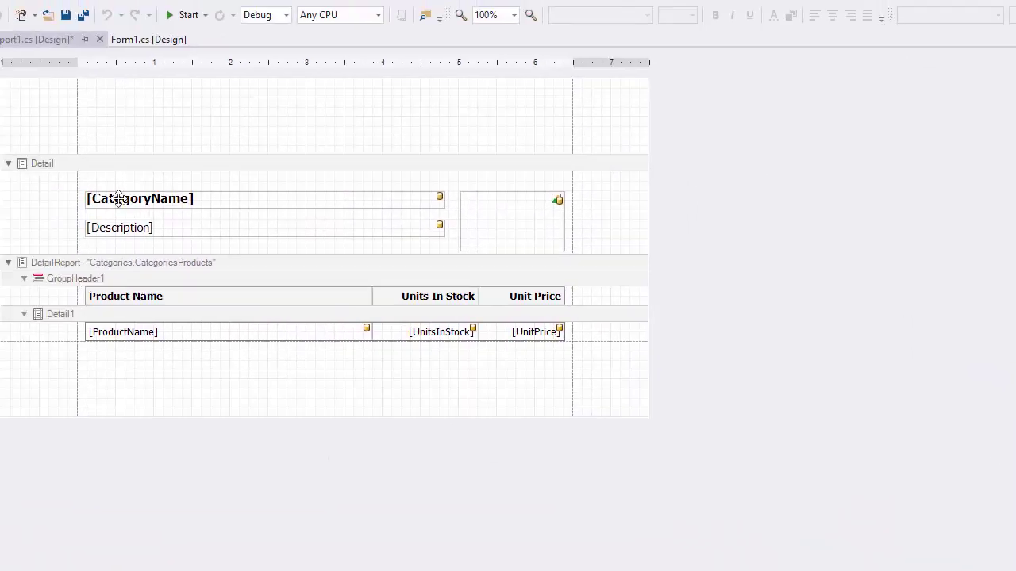
click(0, 63)
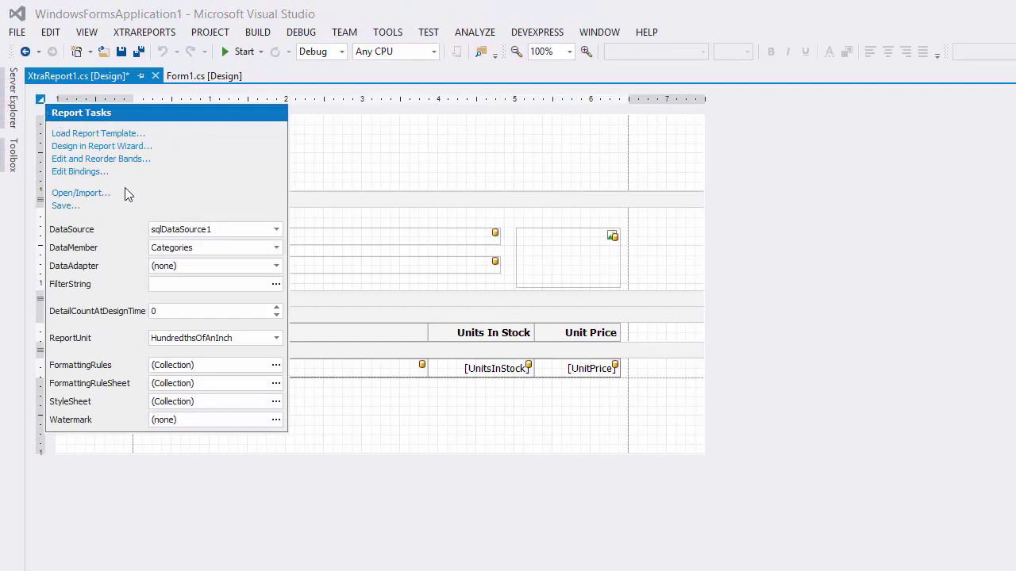
click(276, 285)
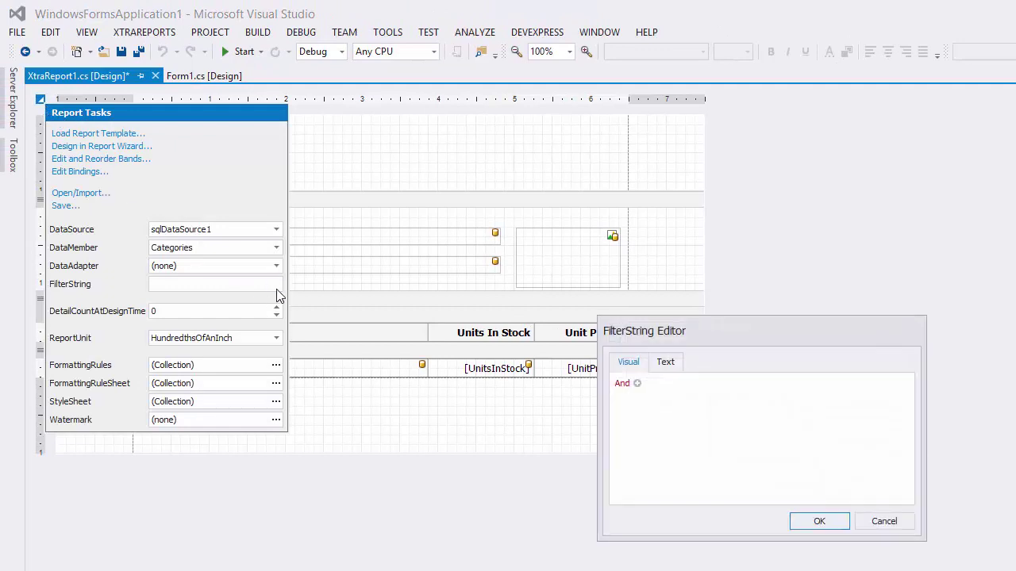
click(637, 384)
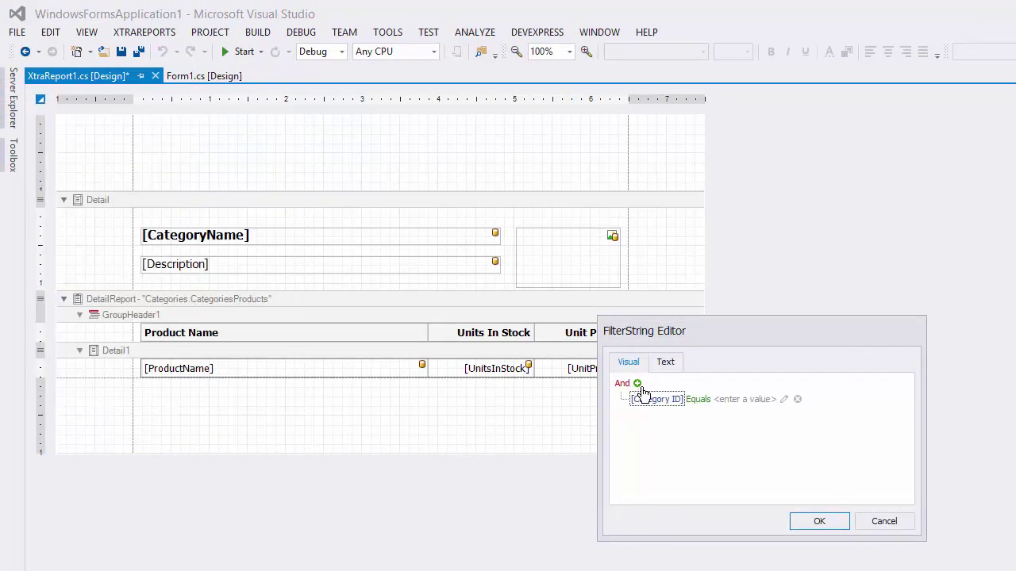
click(783, 400)
click(774, 402)
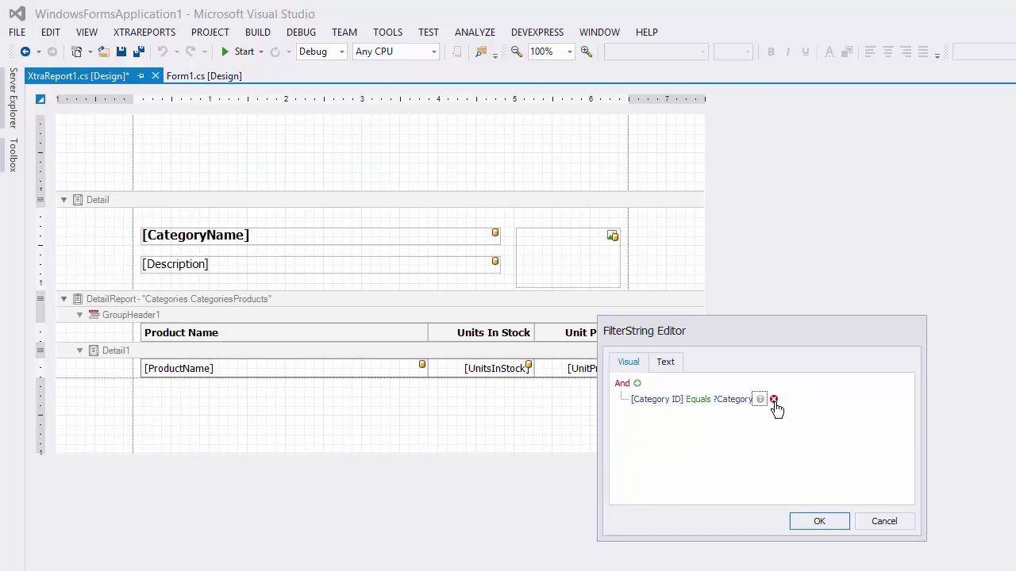
click(734, 400)
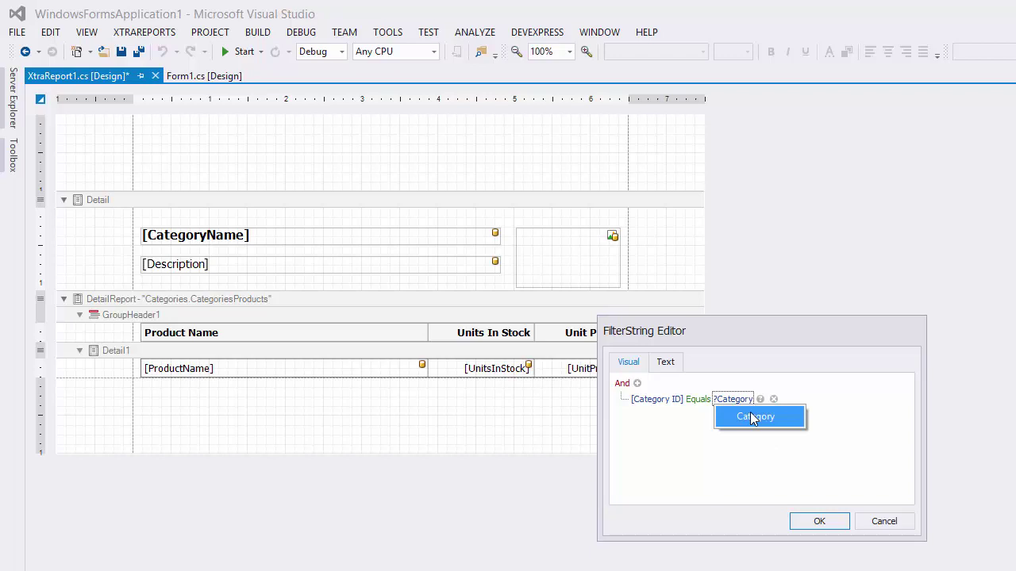
click(756, 416)
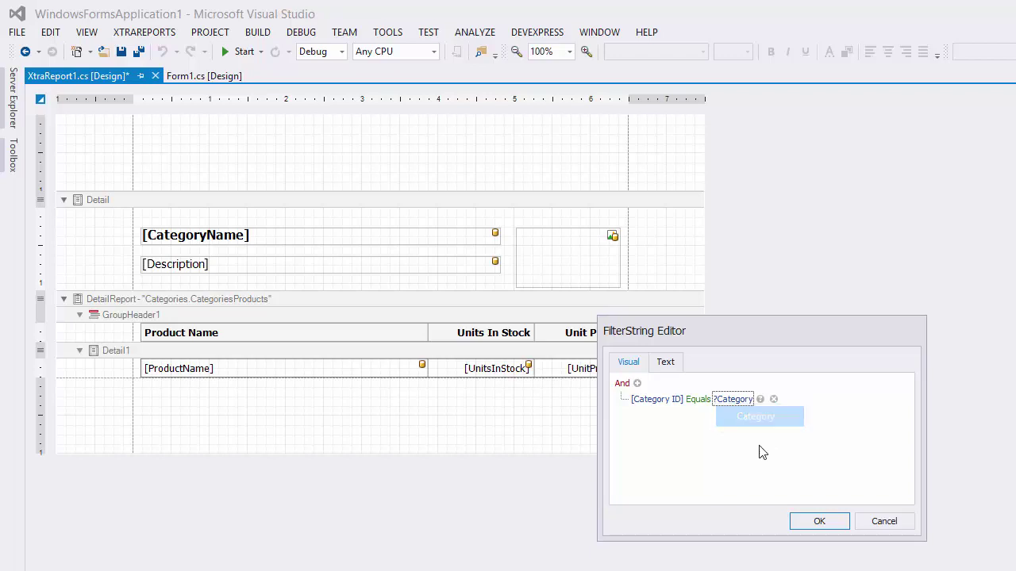
click(829, 521)
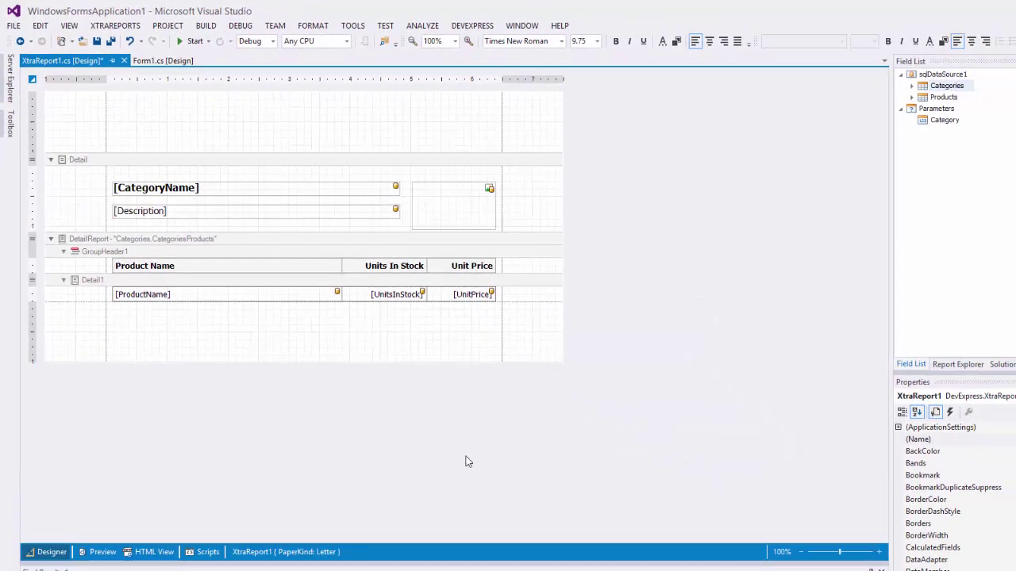
click(93, 558)
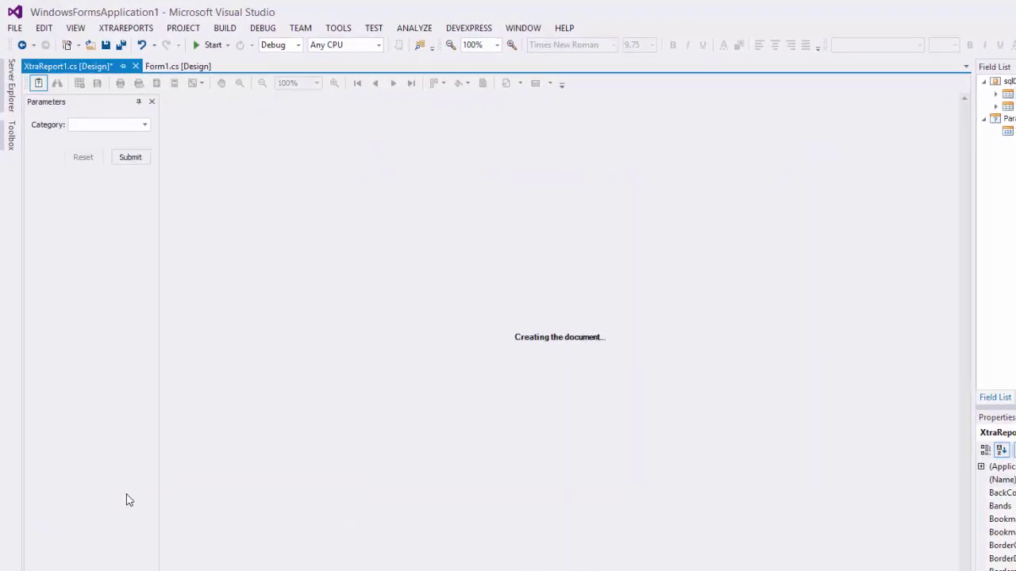
click(173, 141)
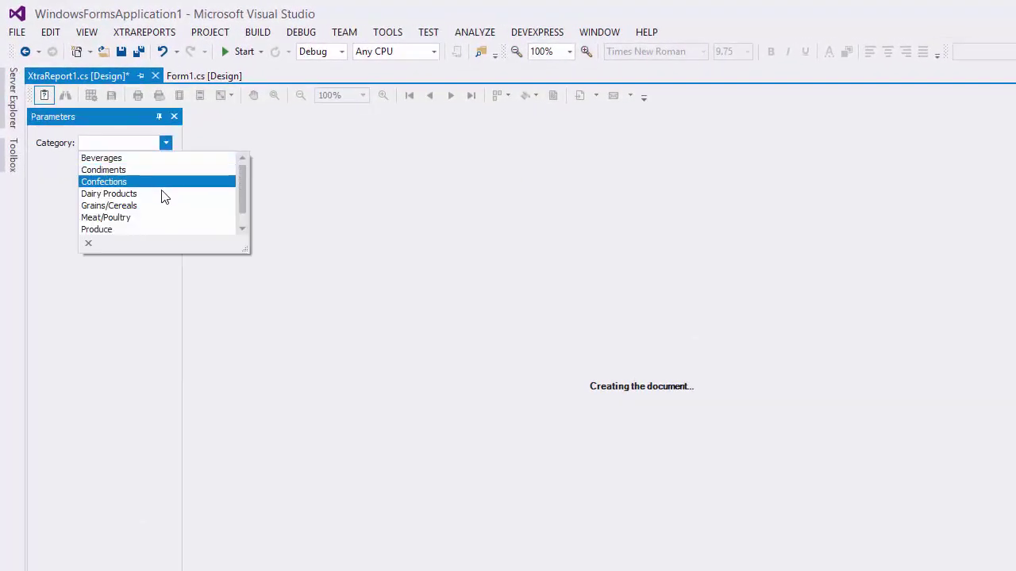
click(159, 204)
click(151, 181)
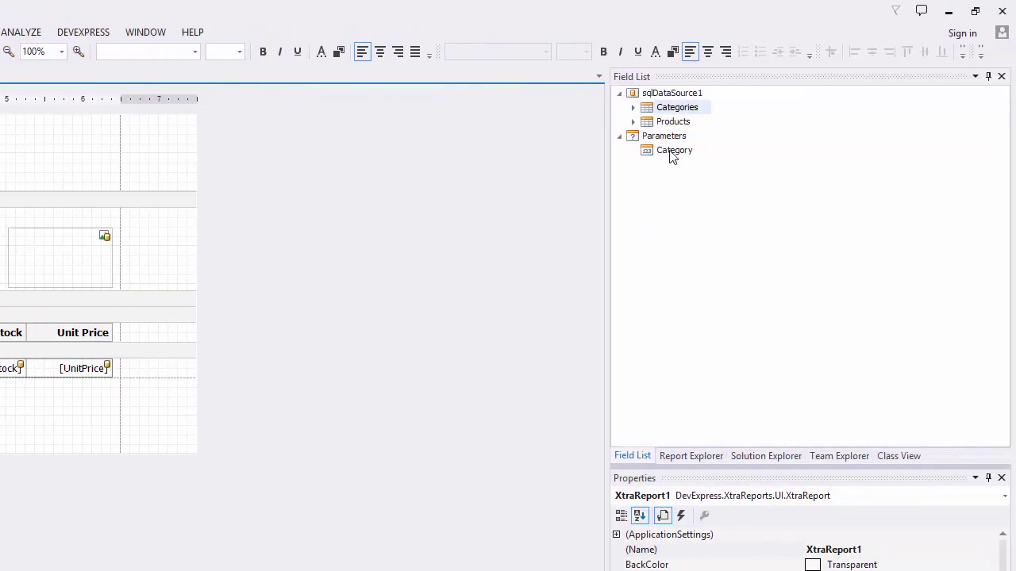
Step: Set the Category parameter's MultiValue property so it accepts multiple values
click(811, 152)
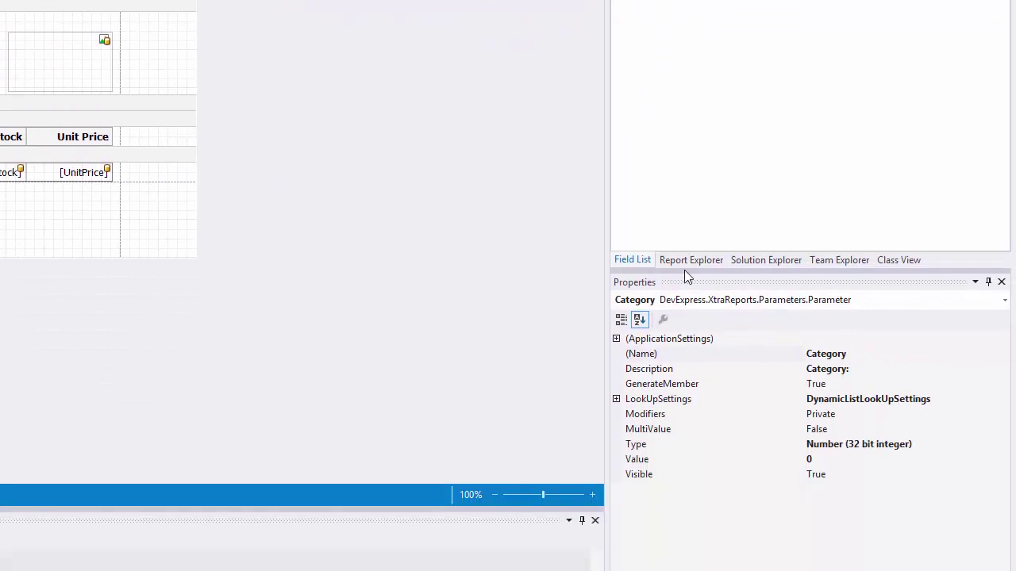
click(698, 342)
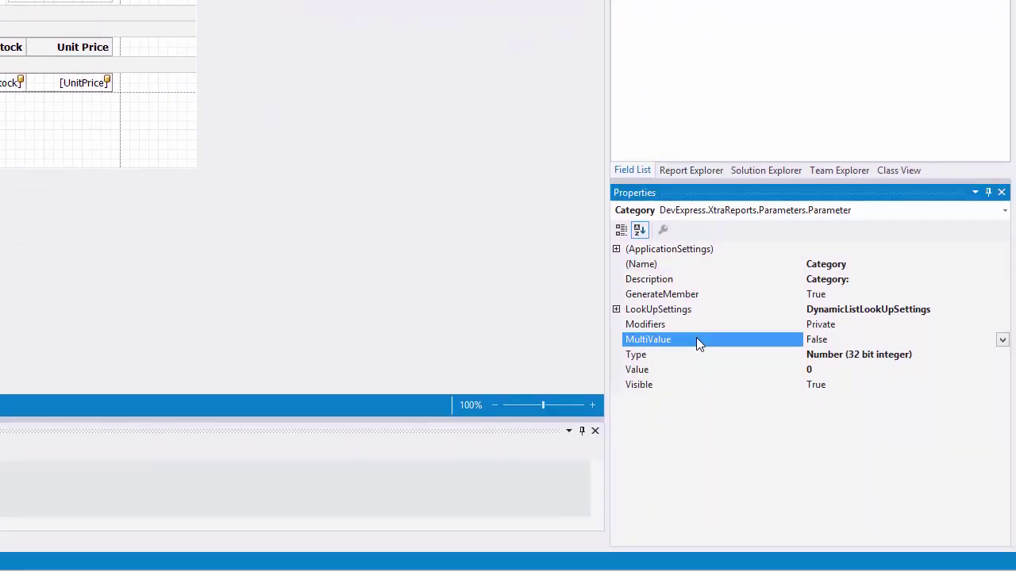
click(1002, 340)
click(950, 364)
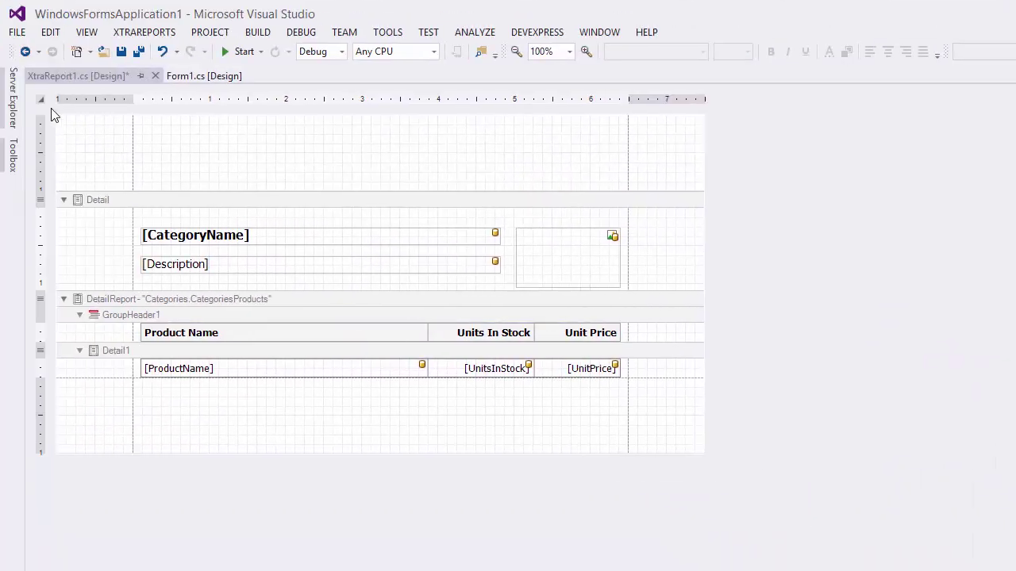
Step: Change the report filter condition to [Category ID] Is any of ?Category
click(40, 99)
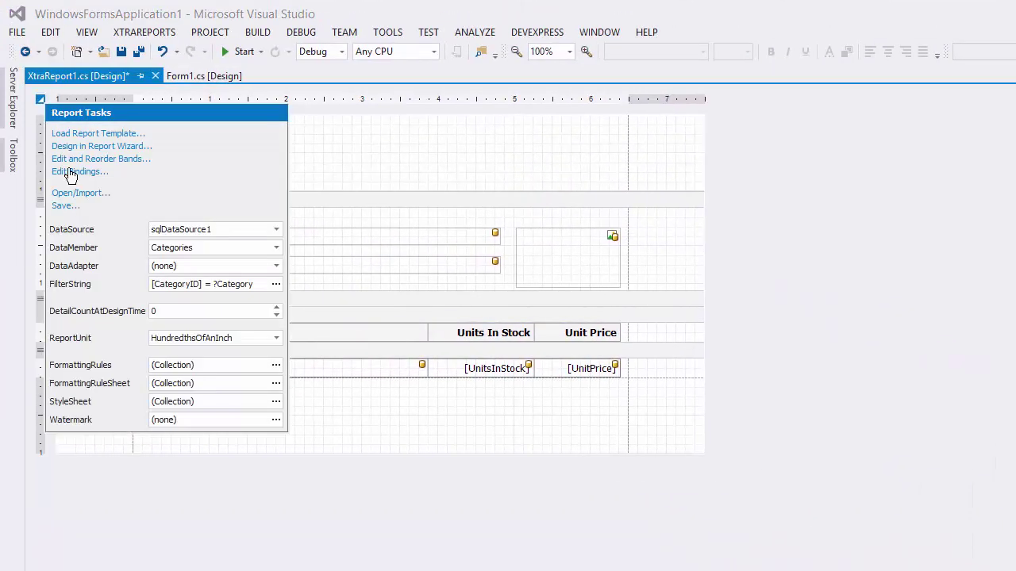
click(276, 284)
click(701, 401)
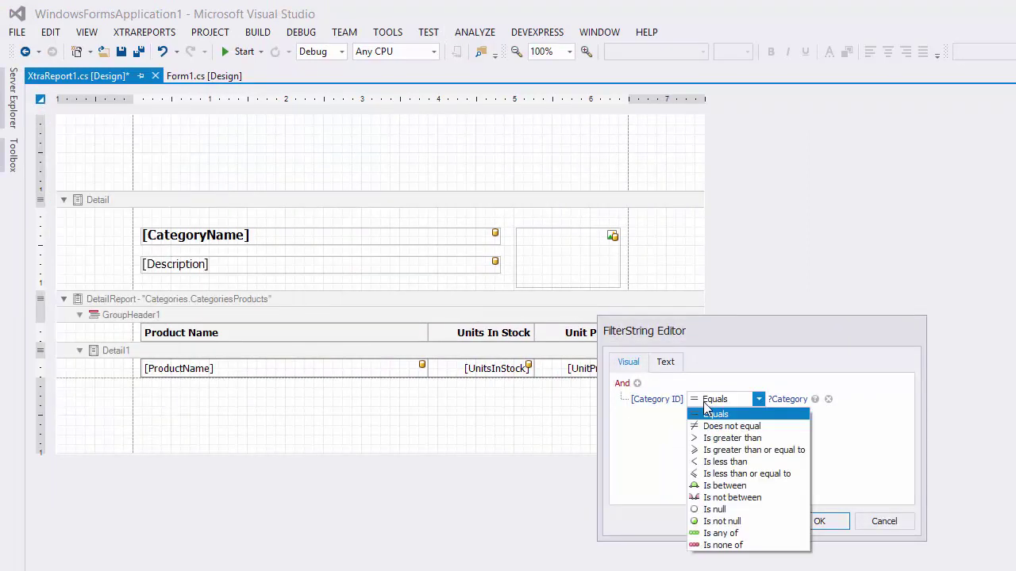
click(753, 534)
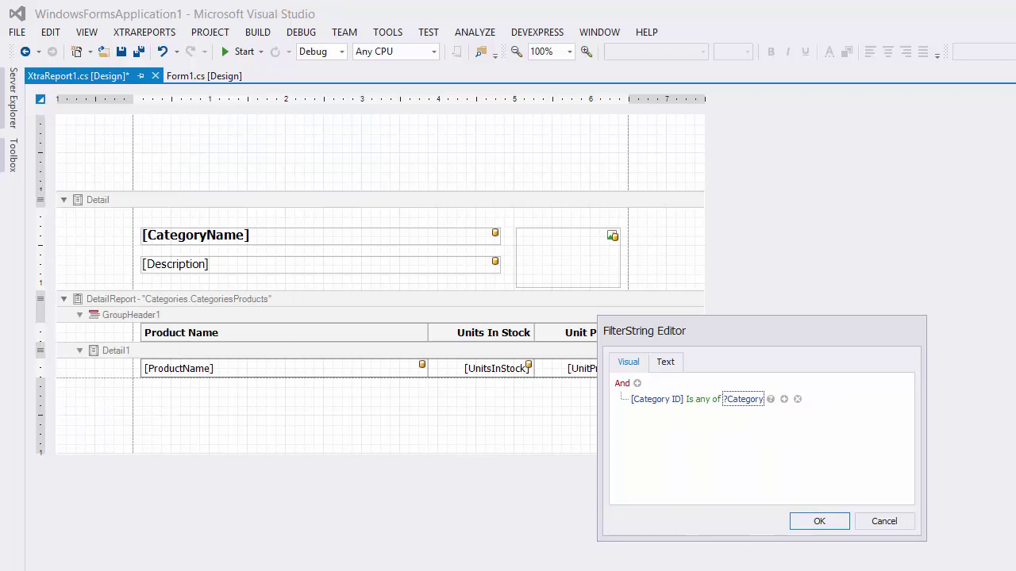
Step: Apply the filter and preview the report for Dairy Products and Grains/Cereals
click(836, 530)
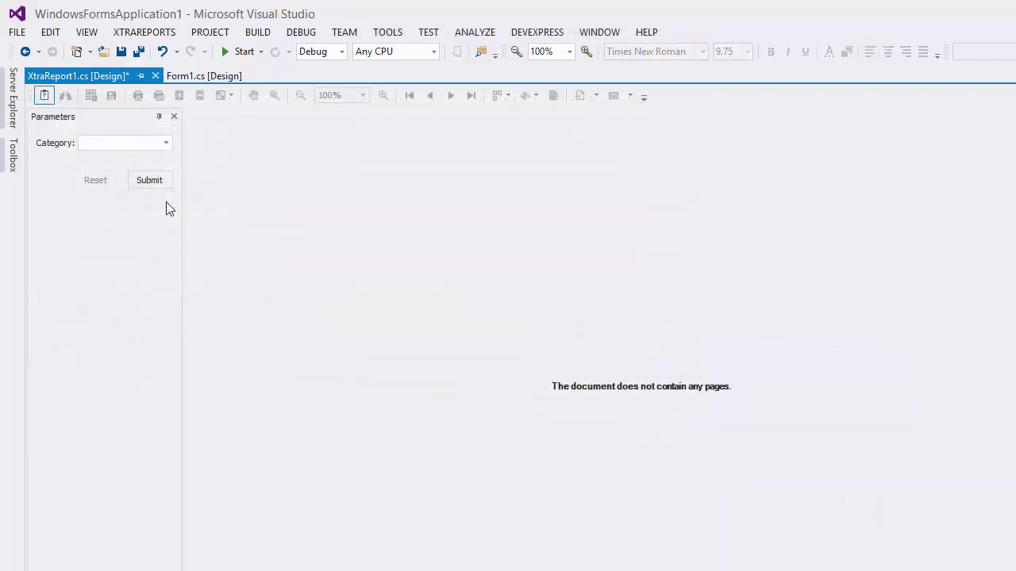
click(167, 143)
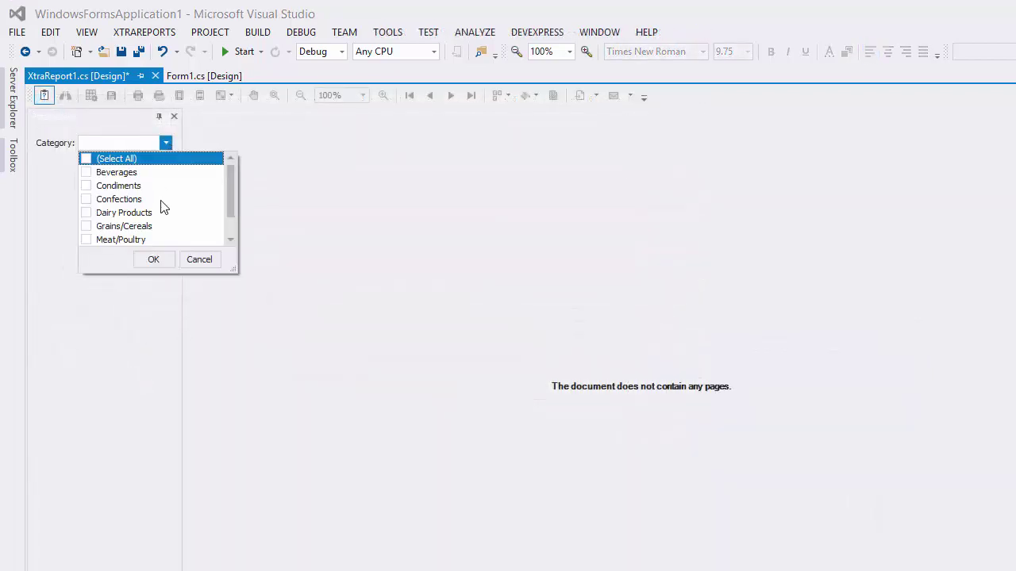
click(156, 213)
click(128, 226)
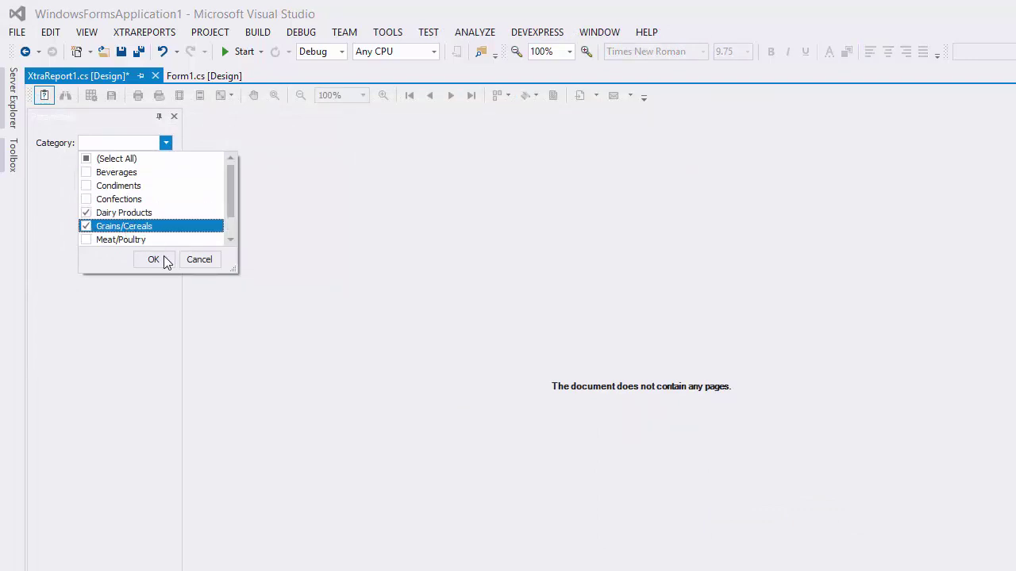
click(165, 261)
click(159, 182)
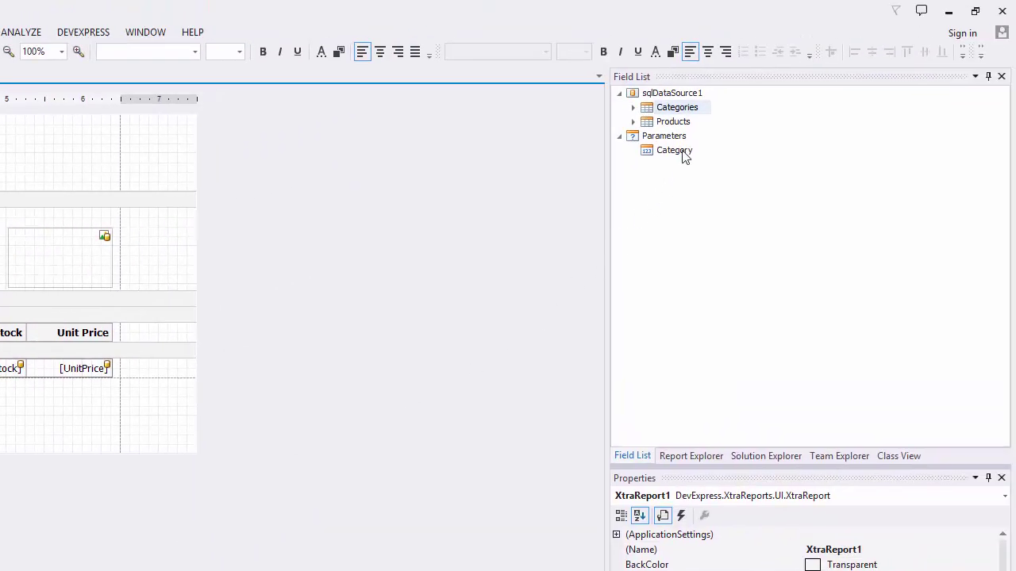
Step: Add a new parameter named Product with the description 'Product:'
click(681, 138)
right_click(693, 136)
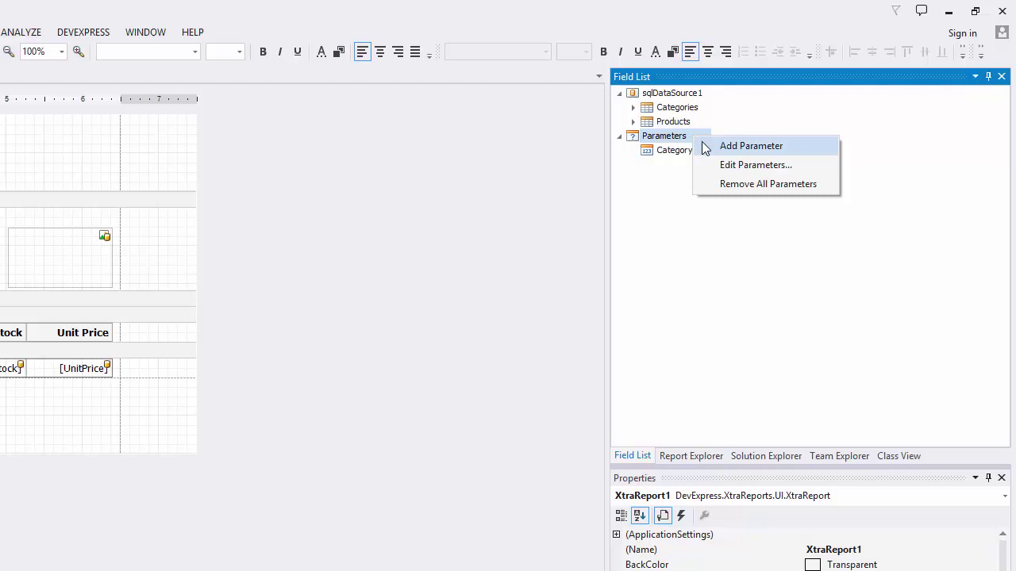
click(706, 153)
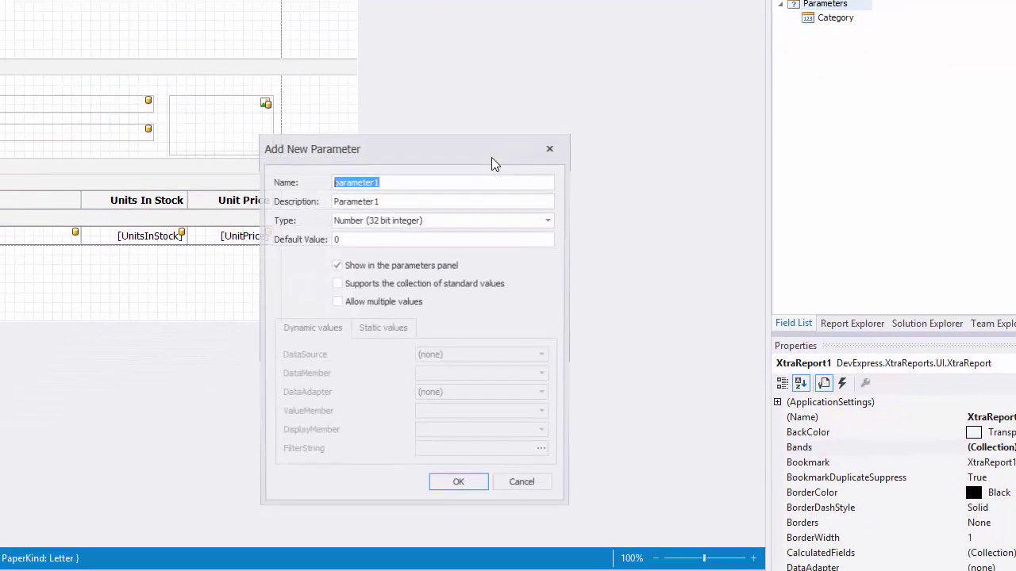
text(Product)
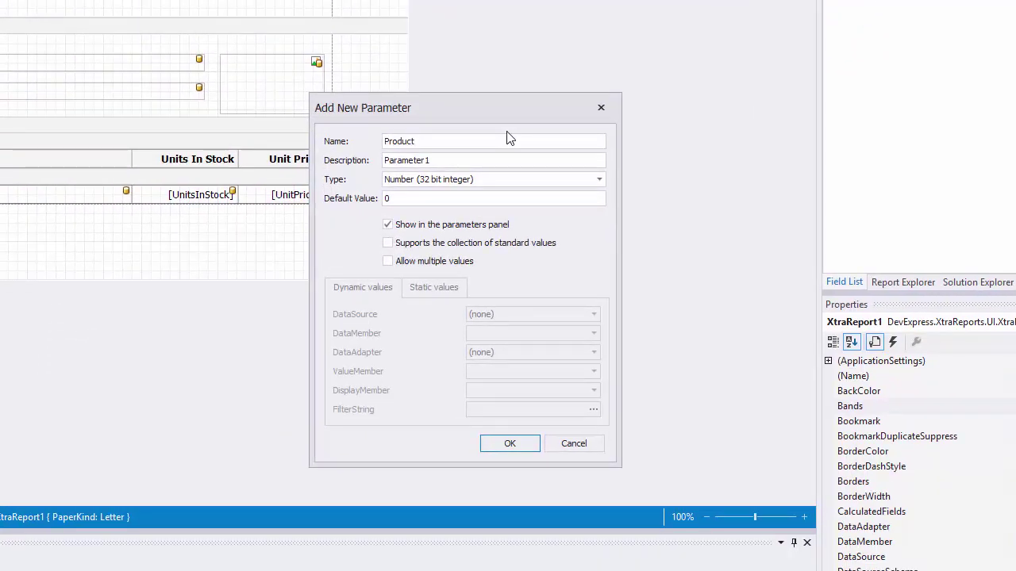
key(Tab)
text(Product:)
Step: Make Product multi-value, listing sqlDataSource1 Products with ProductID values and ProductName display
click(486, 243)
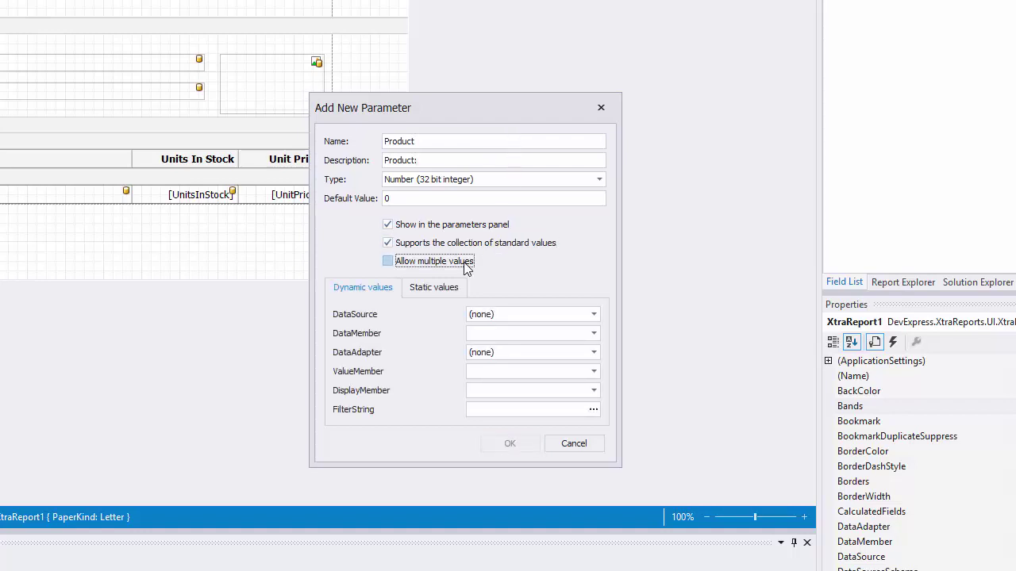
click(466, 266)
click(594, 314)
click(561, 350)
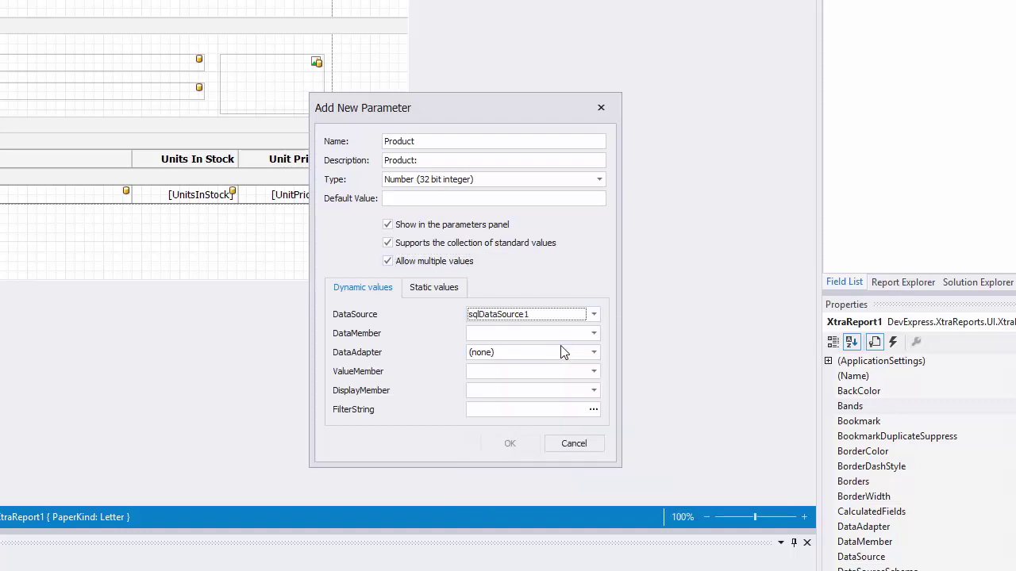
click(594, 333)
click(544, 379)
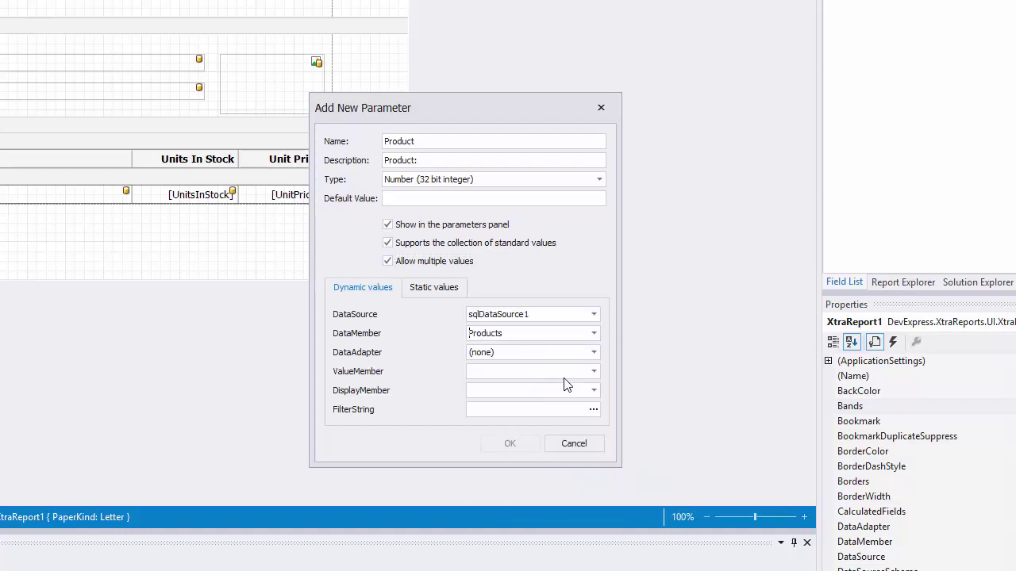
click(594, 371)
click(558, 416)
click(593, 391)
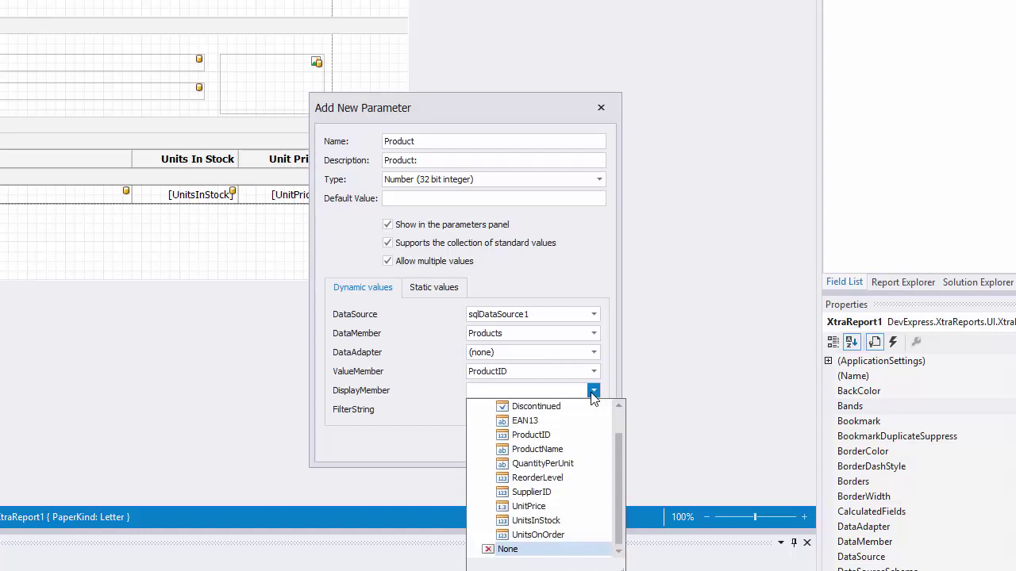
click(559, 450)
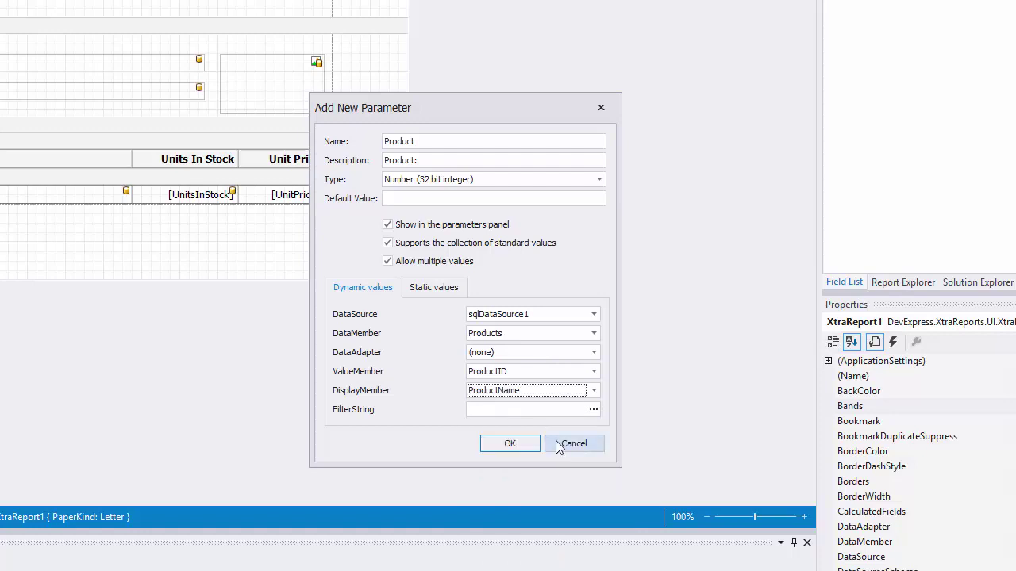
click(593, 411)
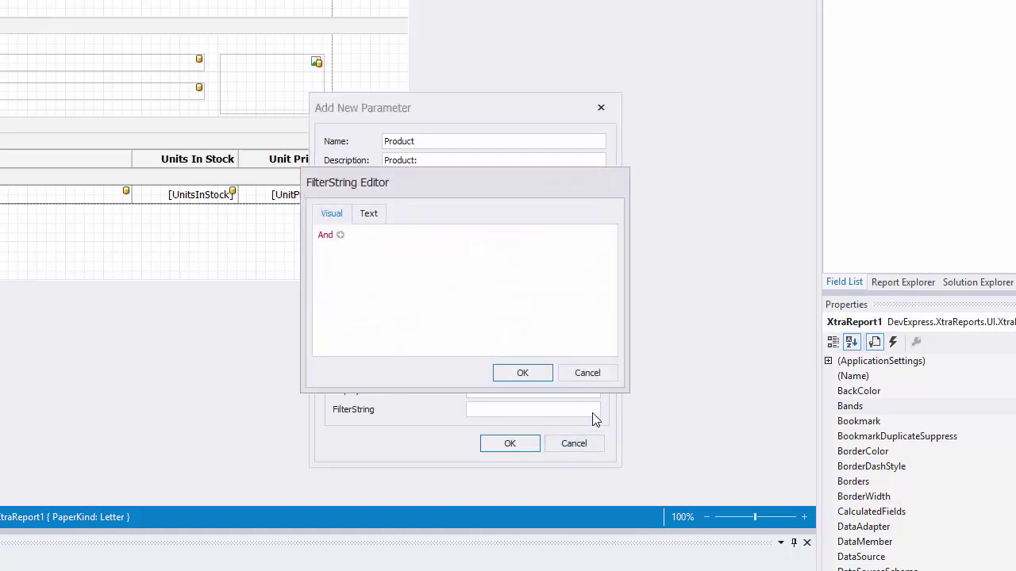
Step: Filter the product list by [CategoryID] Is any of ?Category and create the Product parameter
click(340, 235)
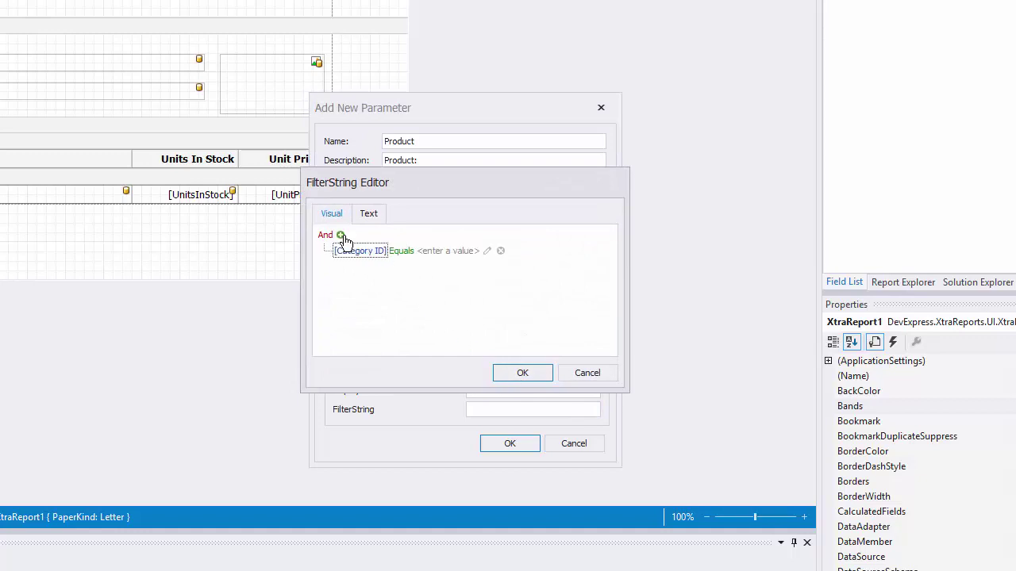
click(403, 252)
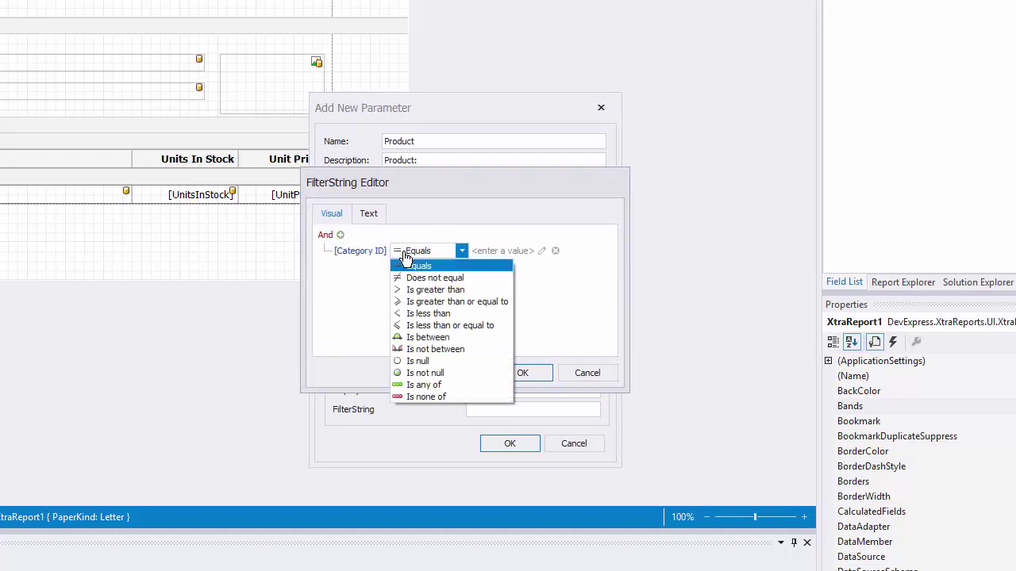
click(459, 386)
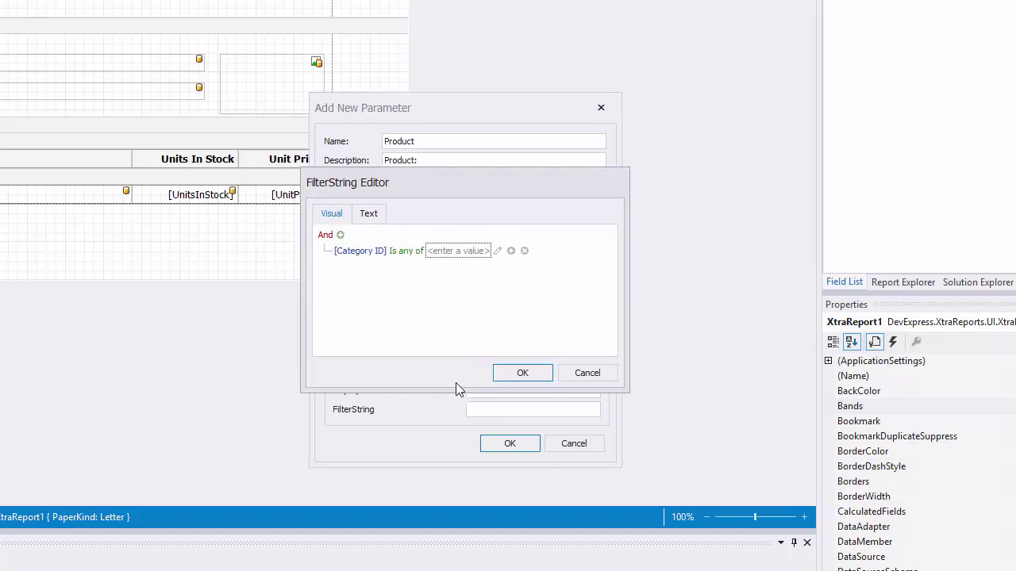
click(497, 252)
click(490, 252)
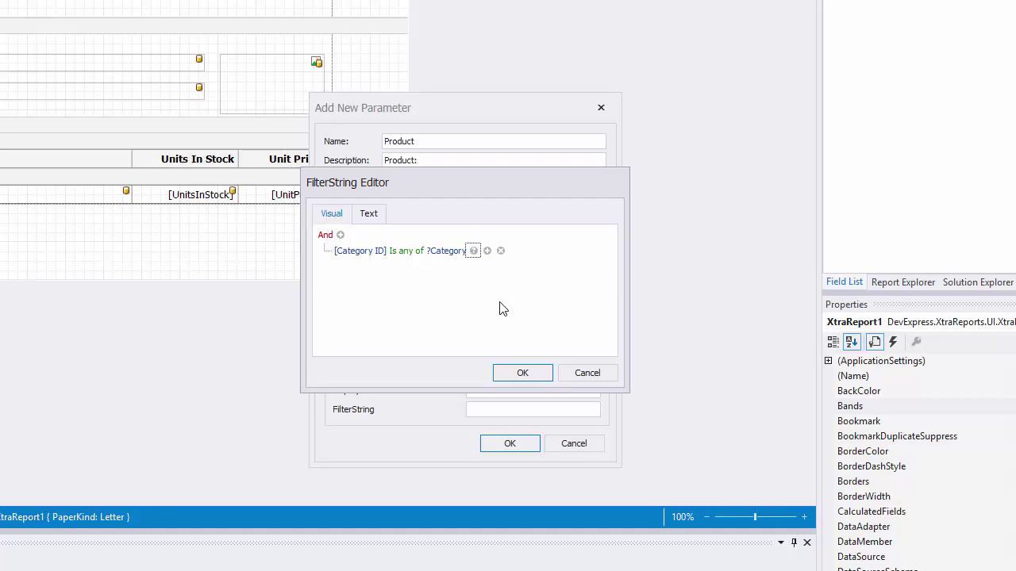
click(536, 378)
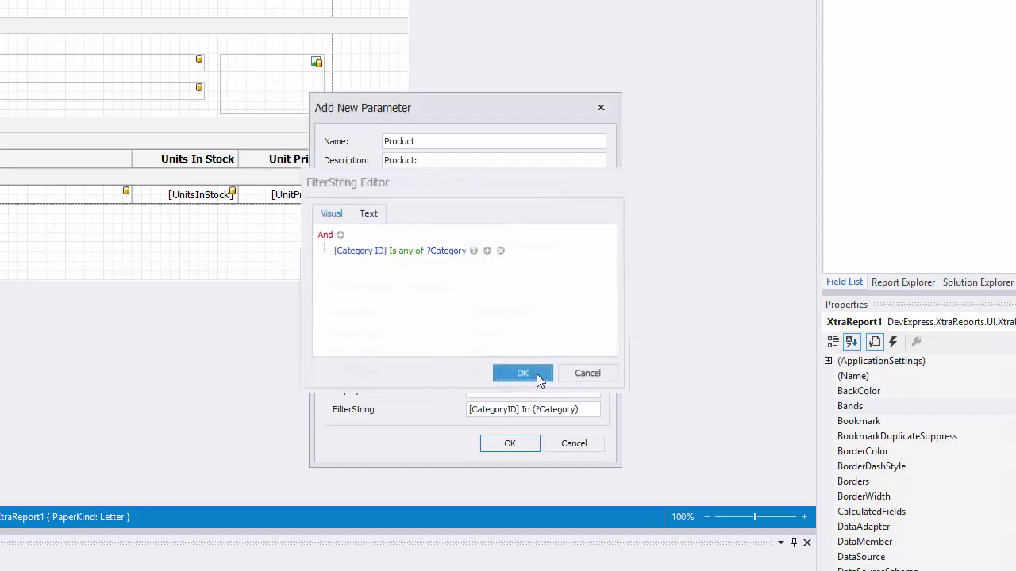
click(534, 443)
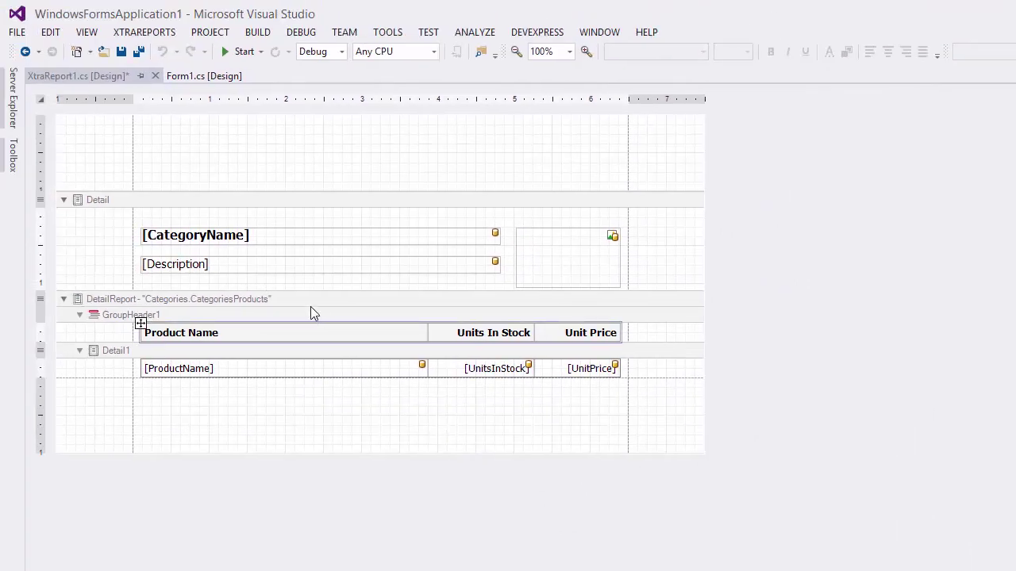
click(3, 123)
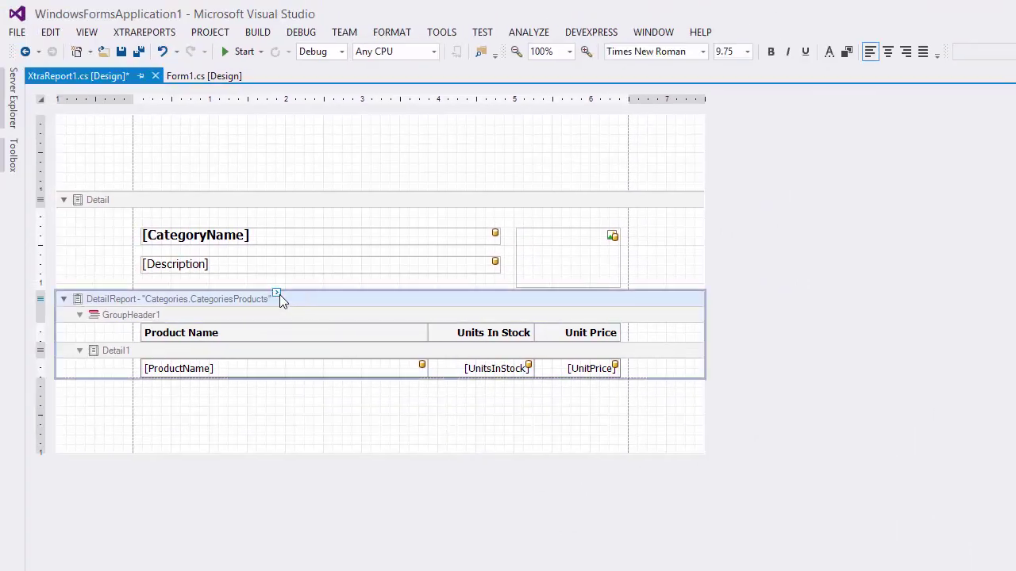
Step: Set the DetailReport band's FilterString to [Product ID] Is any of ?Product
click(276, 294)
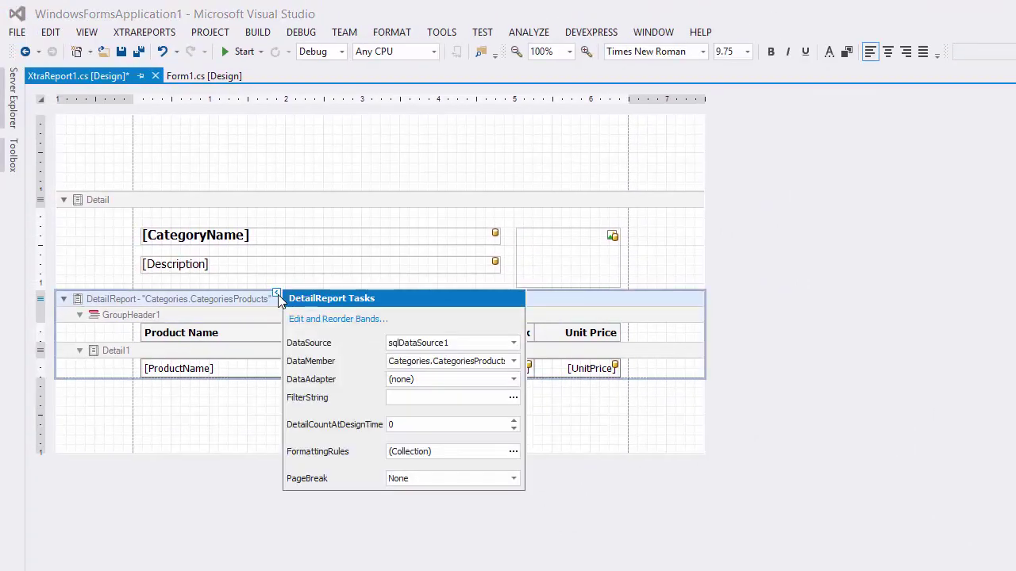
click(514, 399)
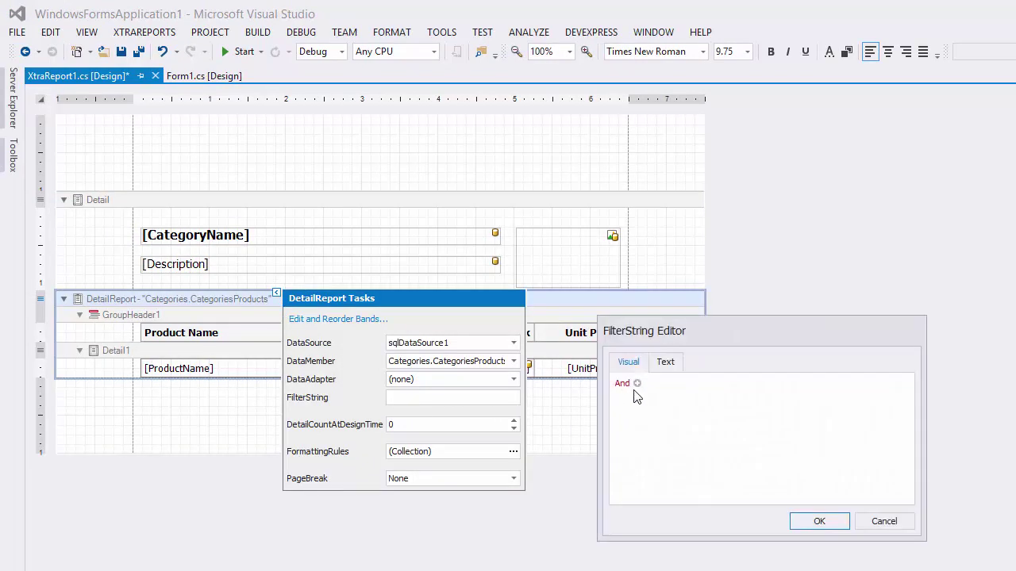
click(637, 384)
click(669, 401)
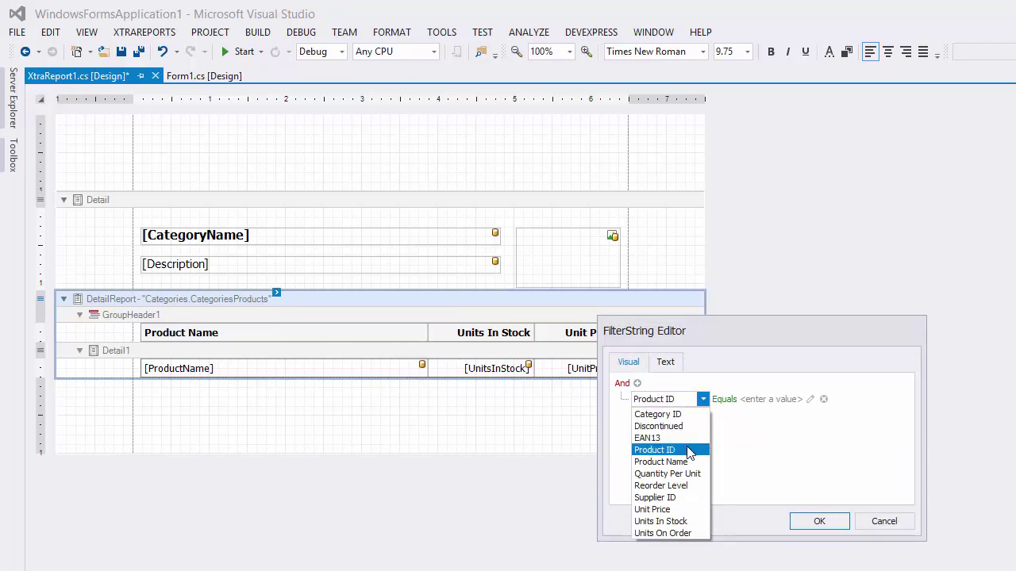
click(688, 451)
click(692, 405)
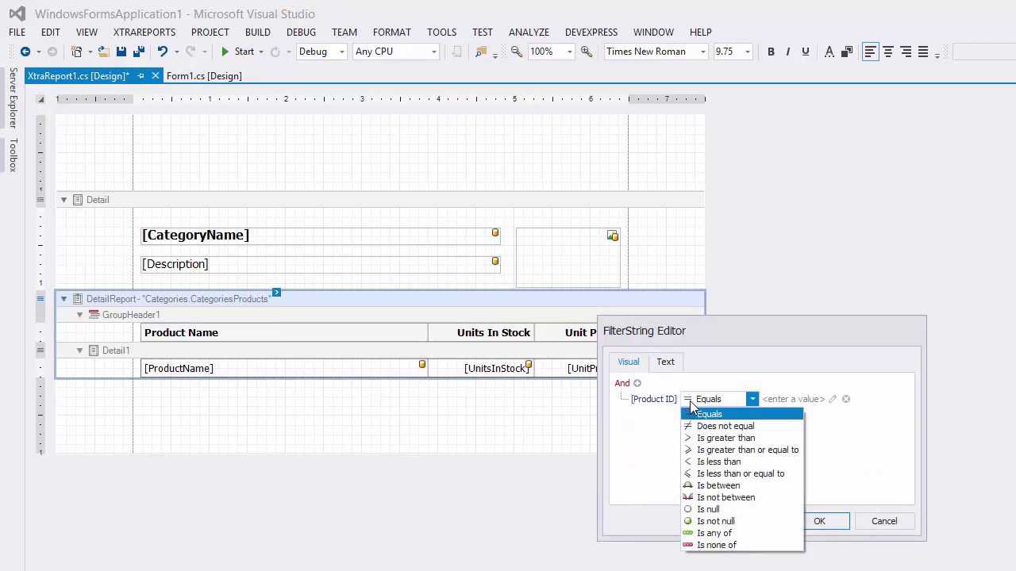
click(754, 533)
click(790, 403)
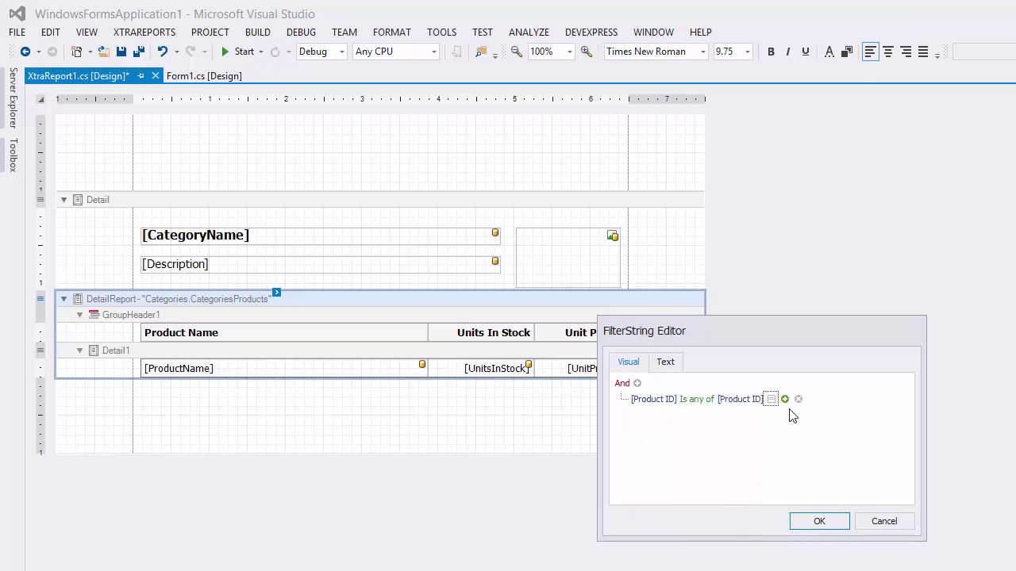
click(770, 400)
click(738, 400)
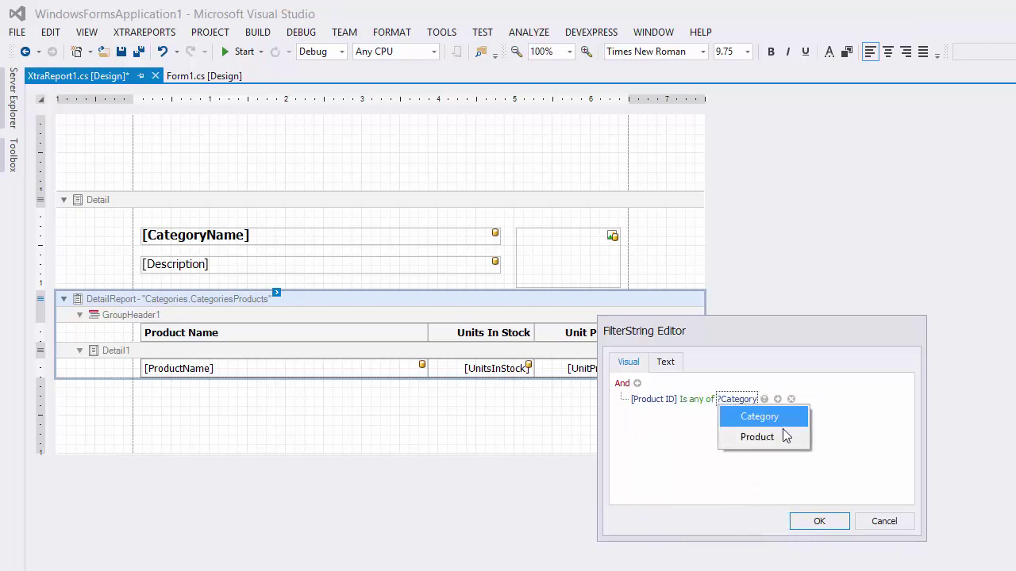
click(790, 439)
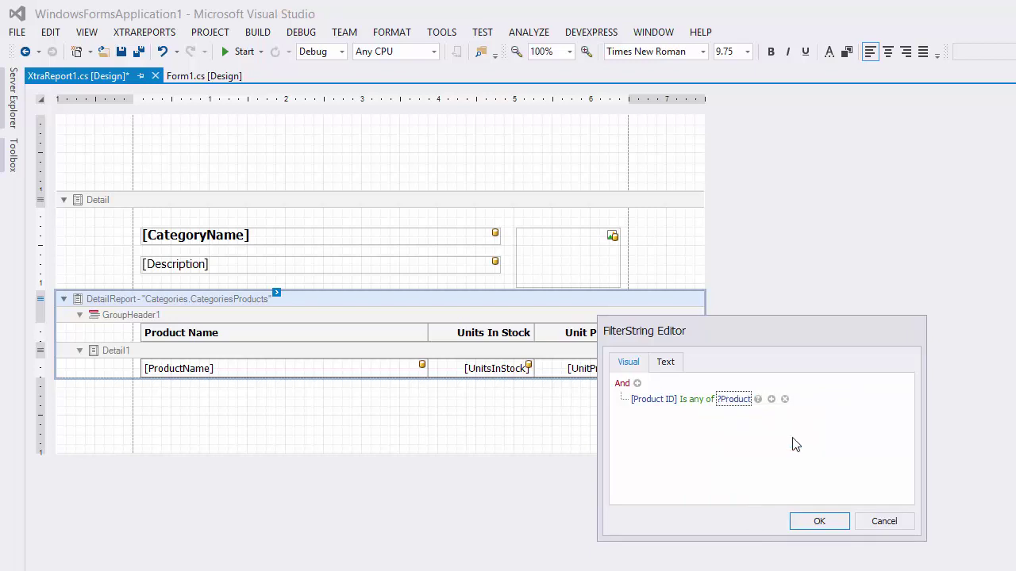
click(837, 524)
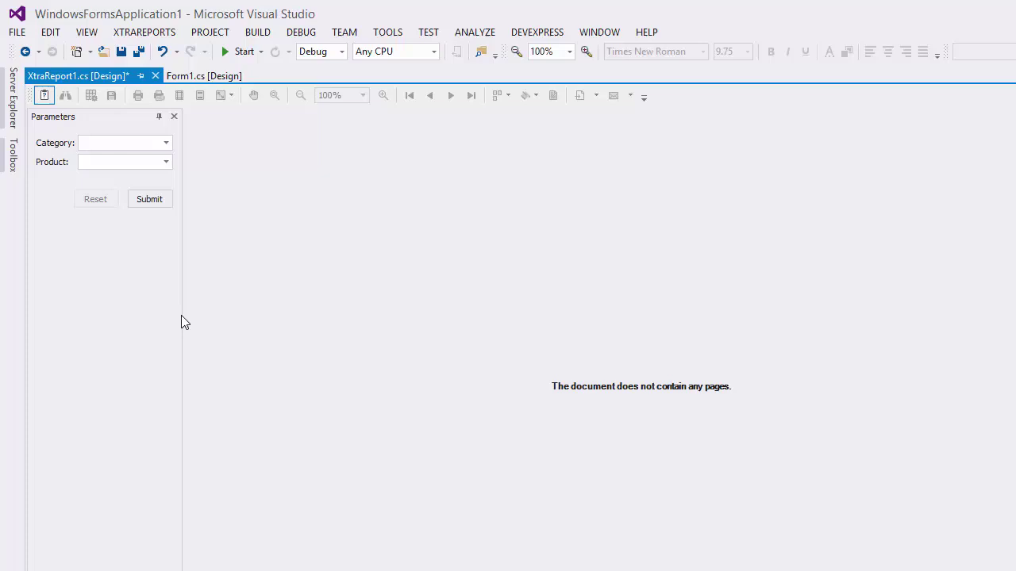
Step: Choose Dairy Products as the preview's Category parameter value
click(167, 143)
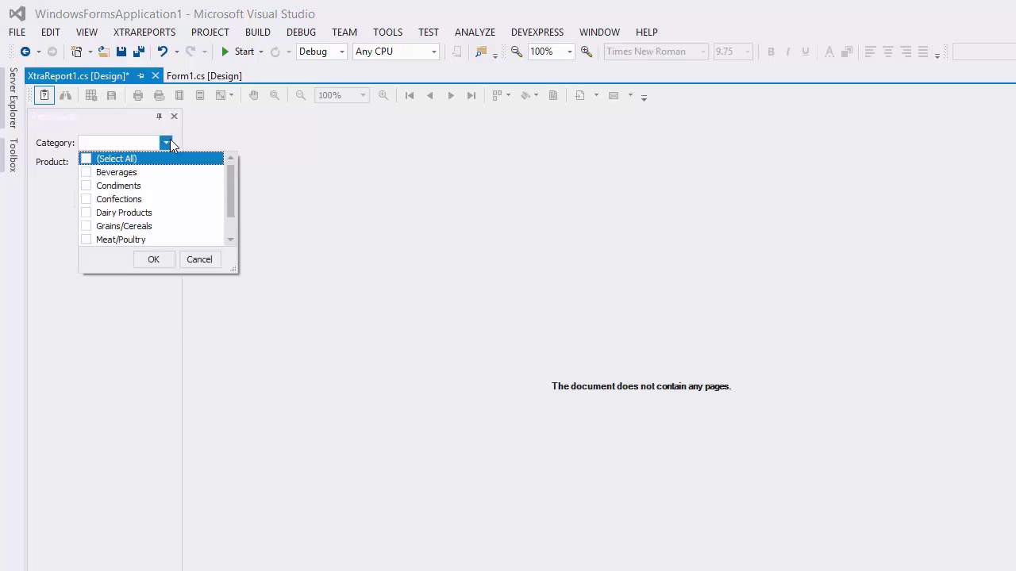
click(167, 214)
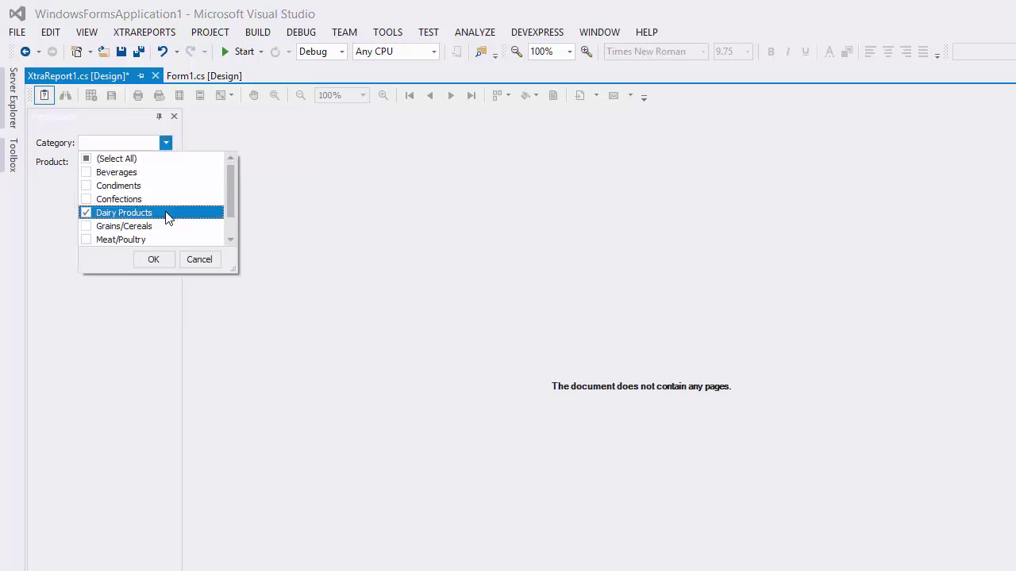
click(165, 259)
Step: Choose Queso Cabrales, Gorgonzola Telino and Mascarpone Fabioli as products, then submit
click(165, 163)
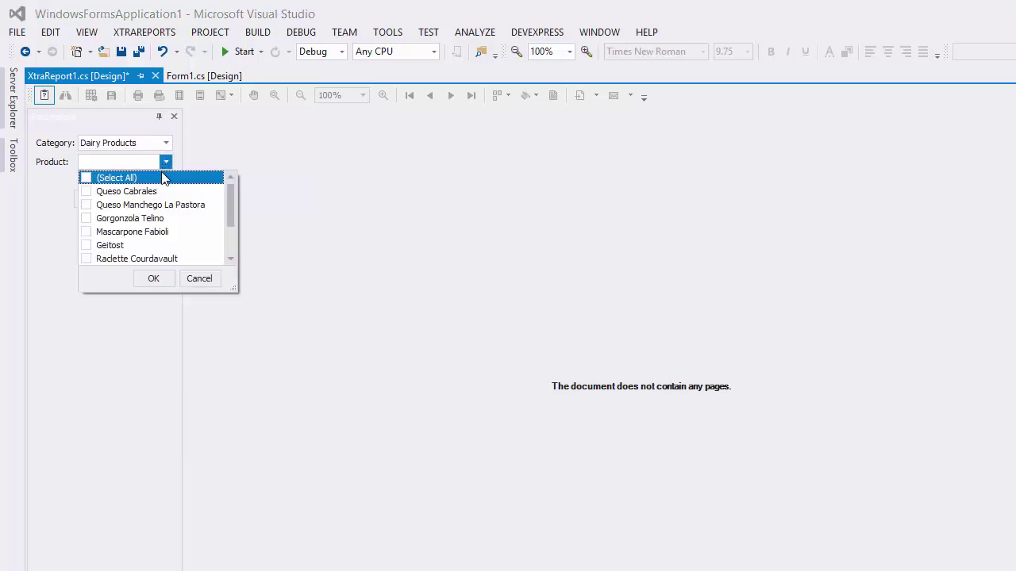
click(137, 192)
click(138, 219)
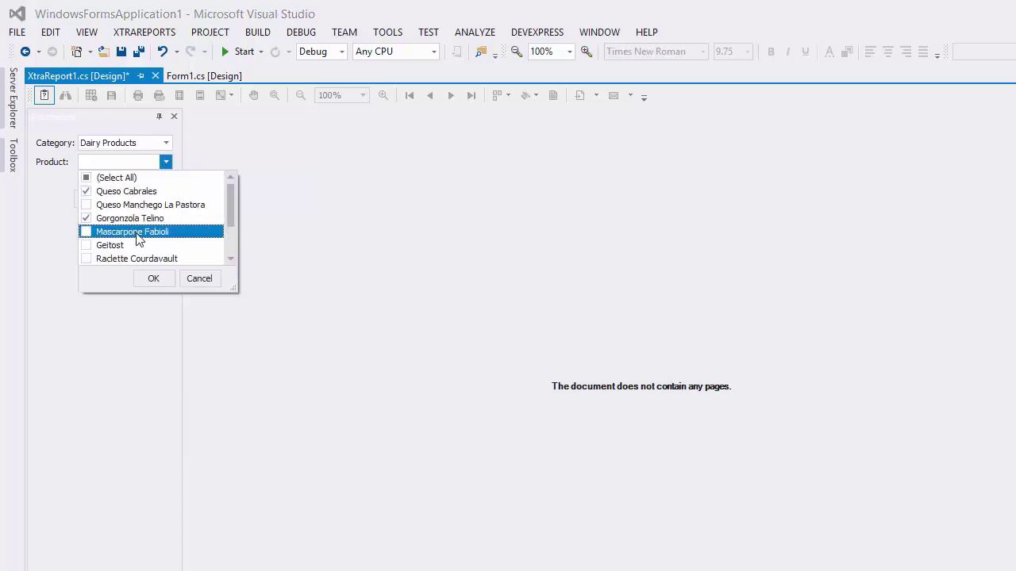
click(142, 233)
click(149, 279)
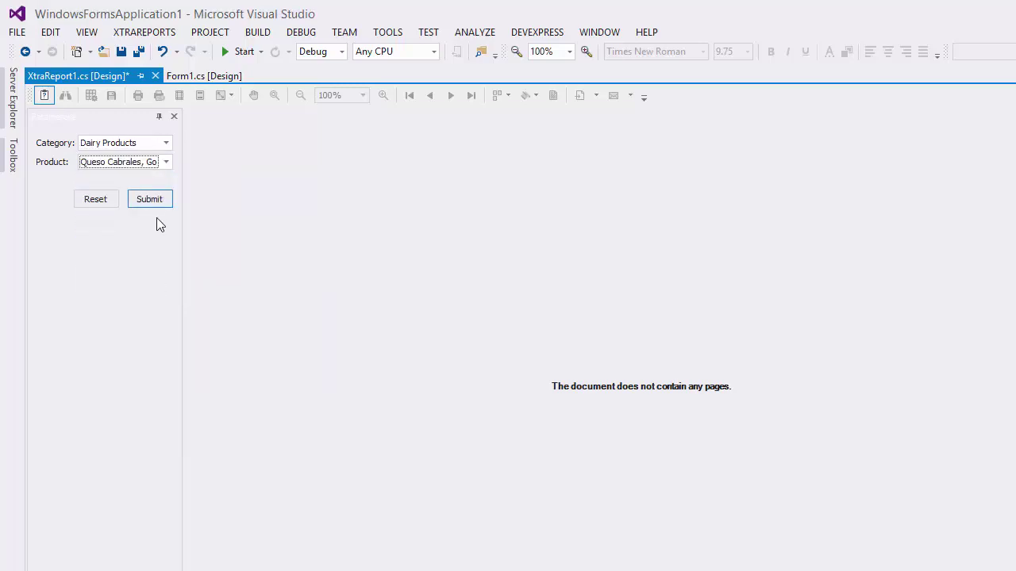
click(154, 201)
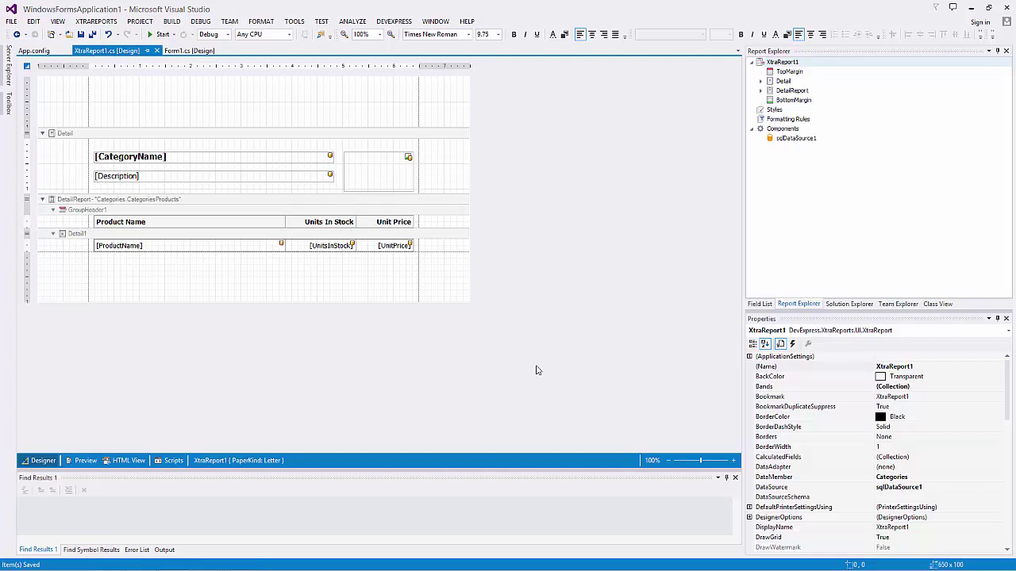
Step: Open Manage Queries for sqlDataSource1 and select the Products query
click(825, 142)
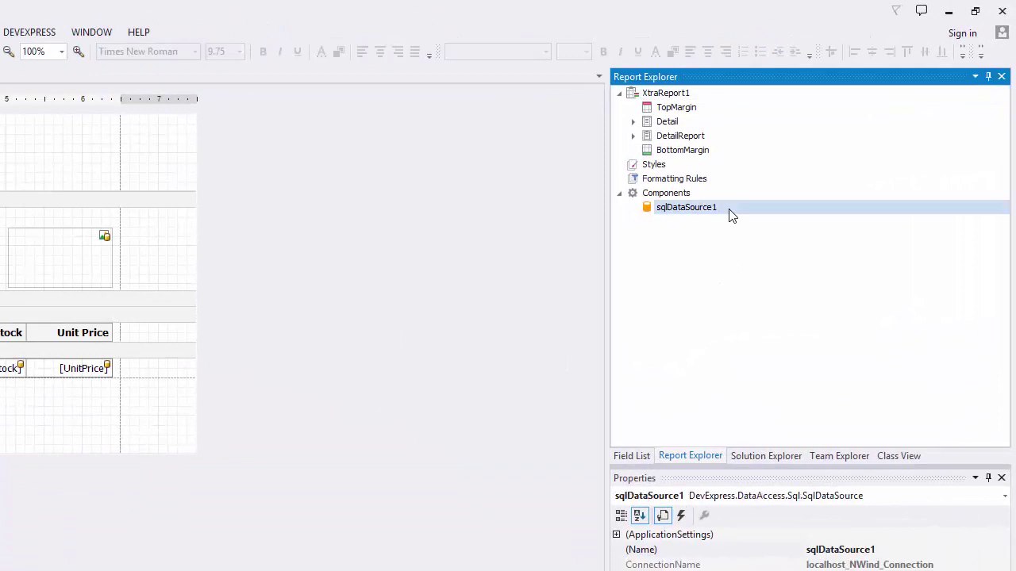
right_click(731, 215)
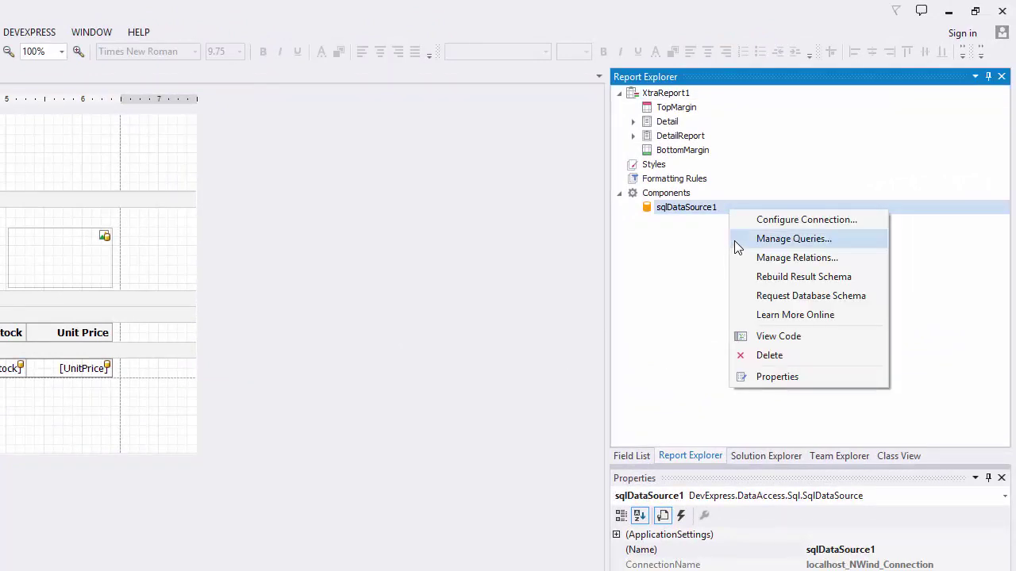
click(737, 246)
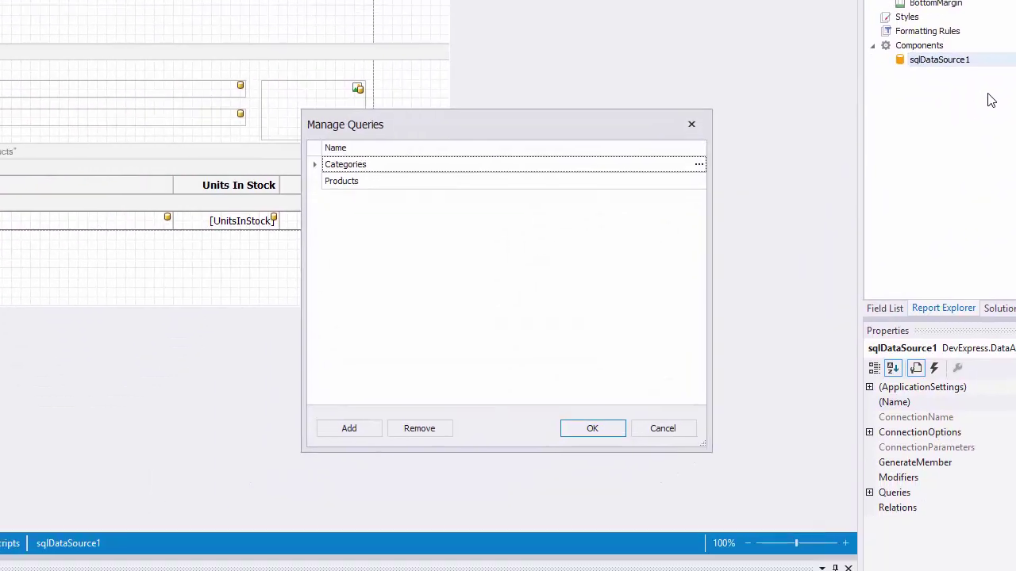
click(635, 183)
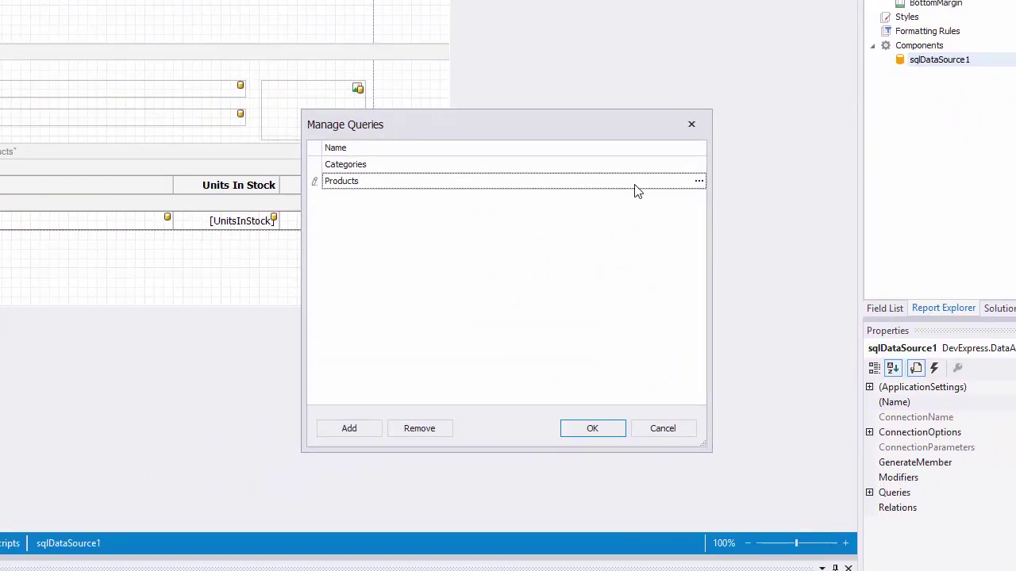
Step: Edit the Products query and launch its Query Builder
click(699, 186)
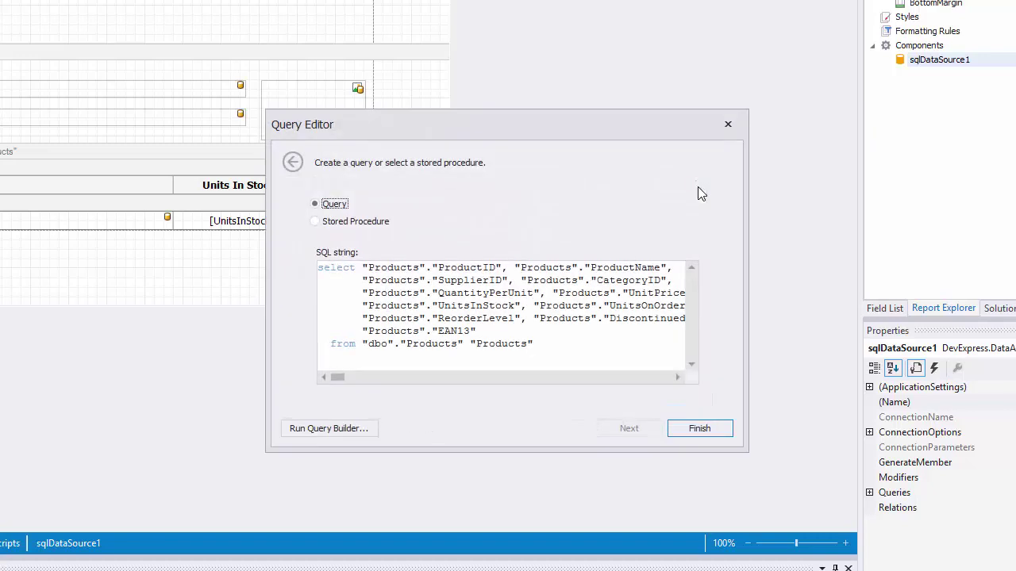
click(370, 436)
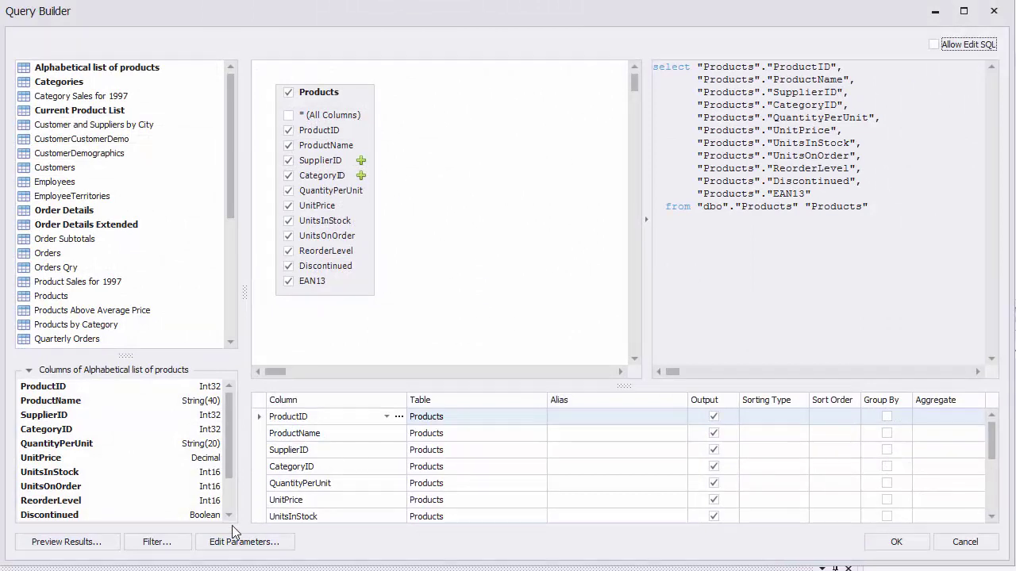
Step: Add a filter condition where UnitPrice is greater than or equal to a parameter
click(158, 542)
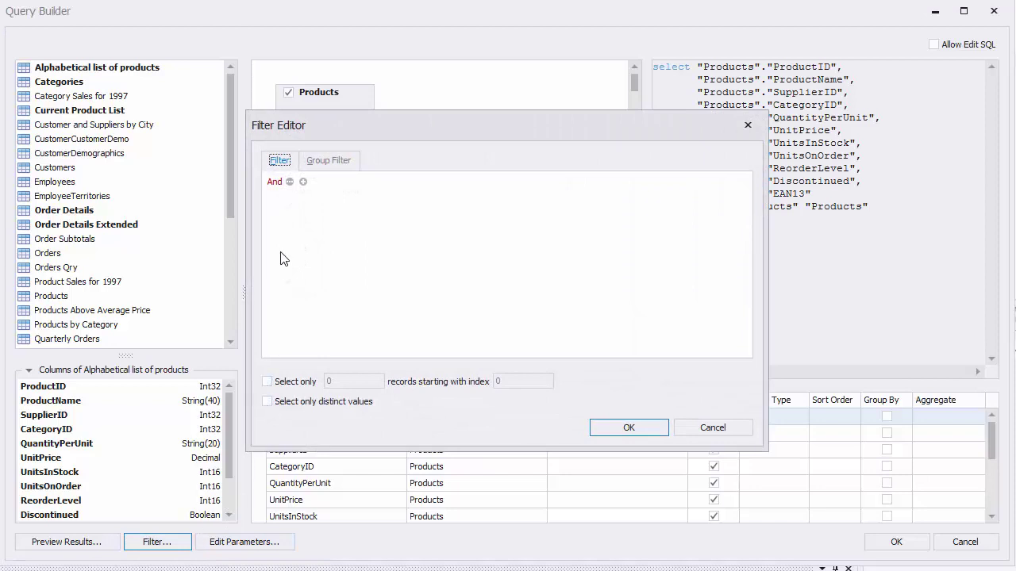
click(302, 182)
click(317, 199)
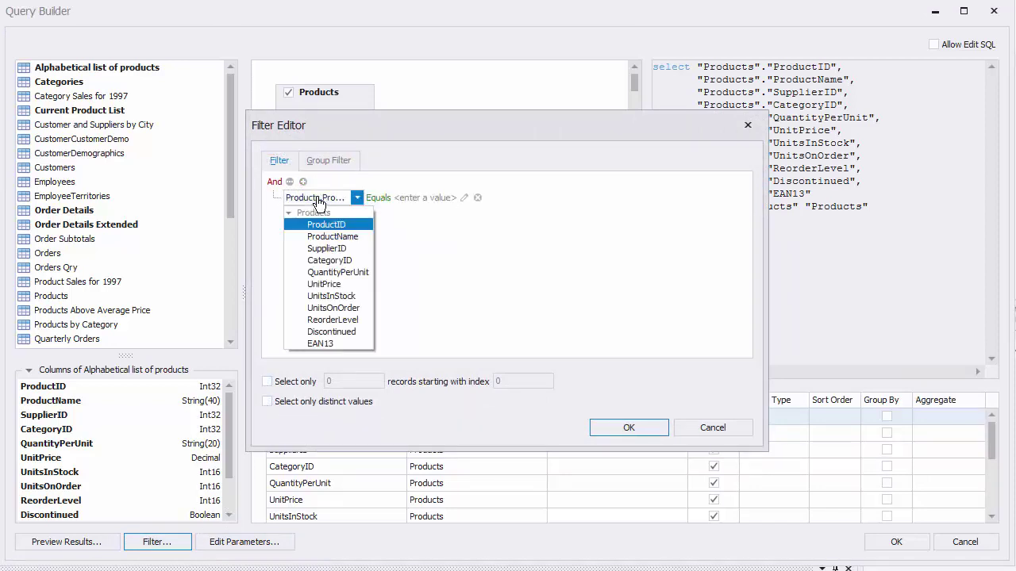
click(338, 285)
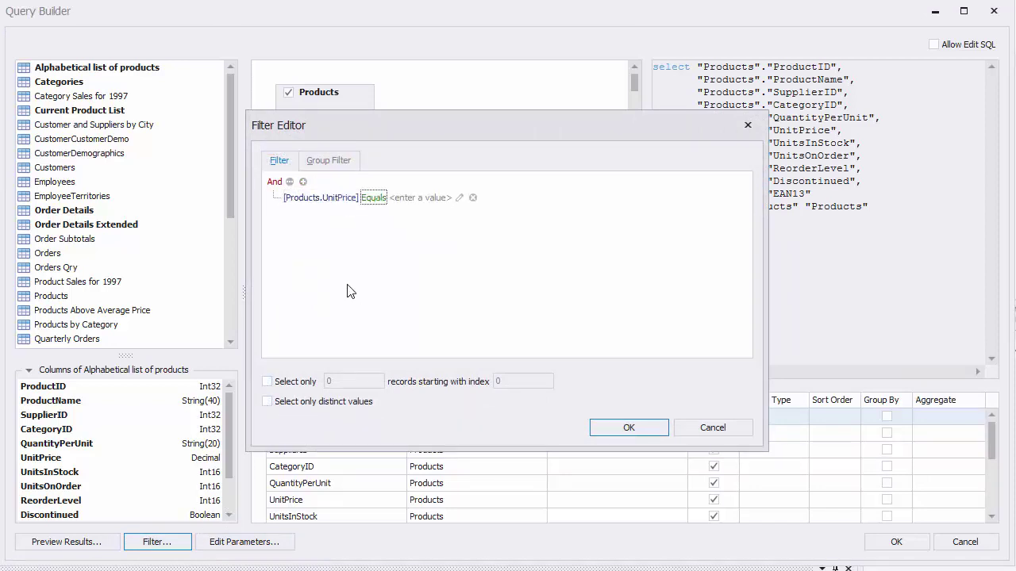
click(373, 198)
click(429, 248)
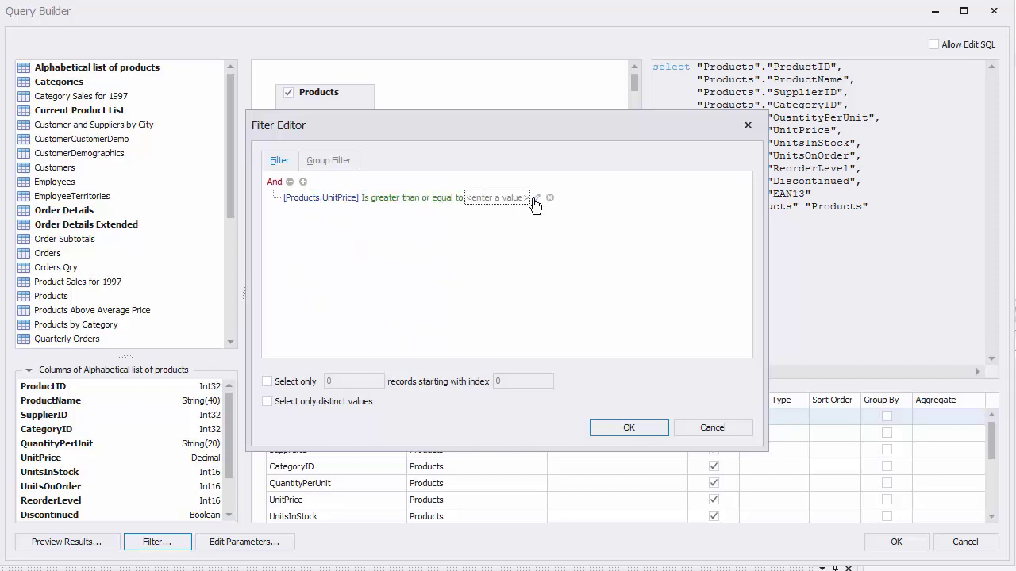
click(537, 197)
click(547, 198)
click(511, 205)
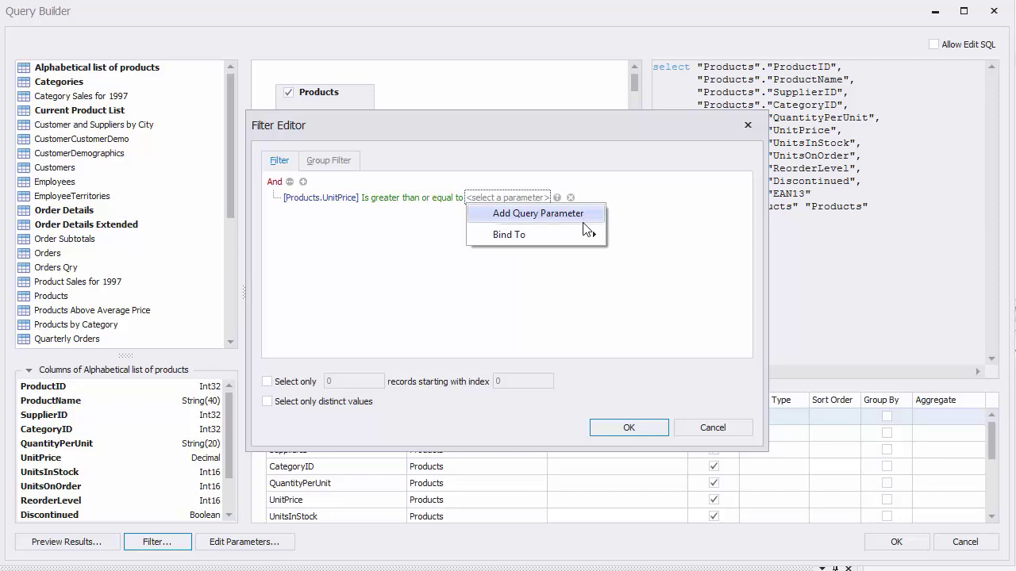
Step: Bind the value to a new report parameter, parameter1, described as 'Min Price'
mouse_move(582, 236)
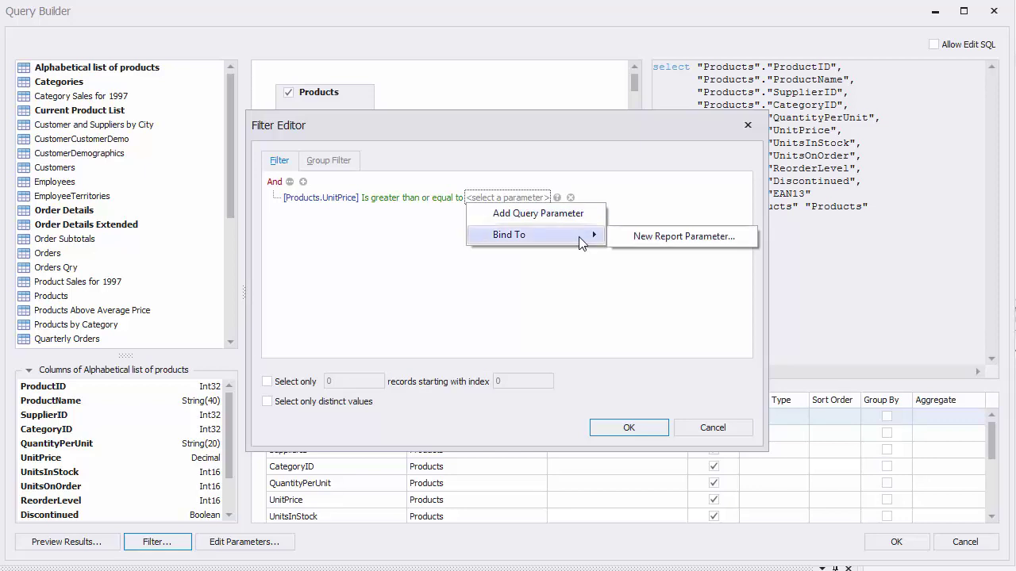
click(622, 242)
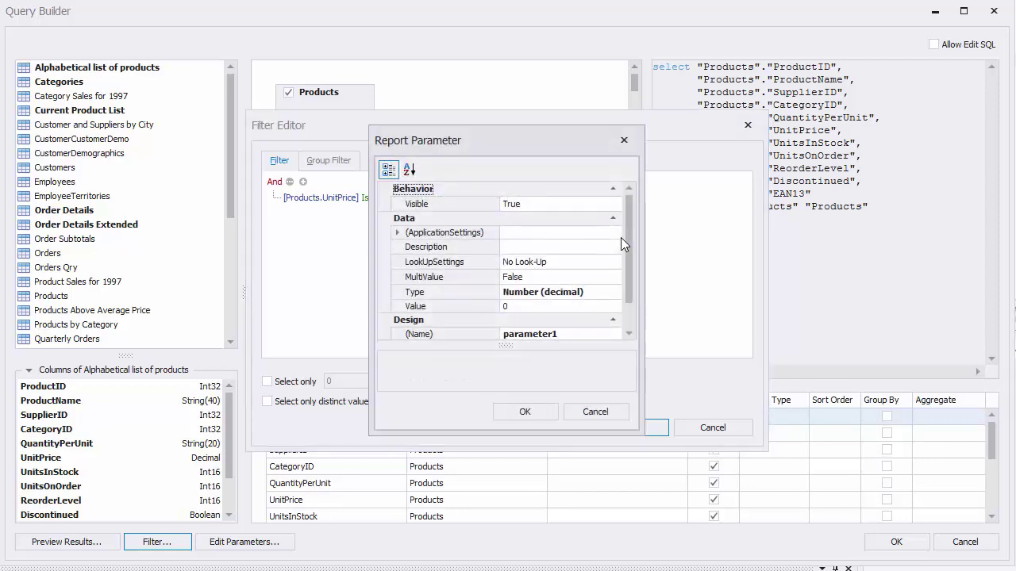
click(485, 248)
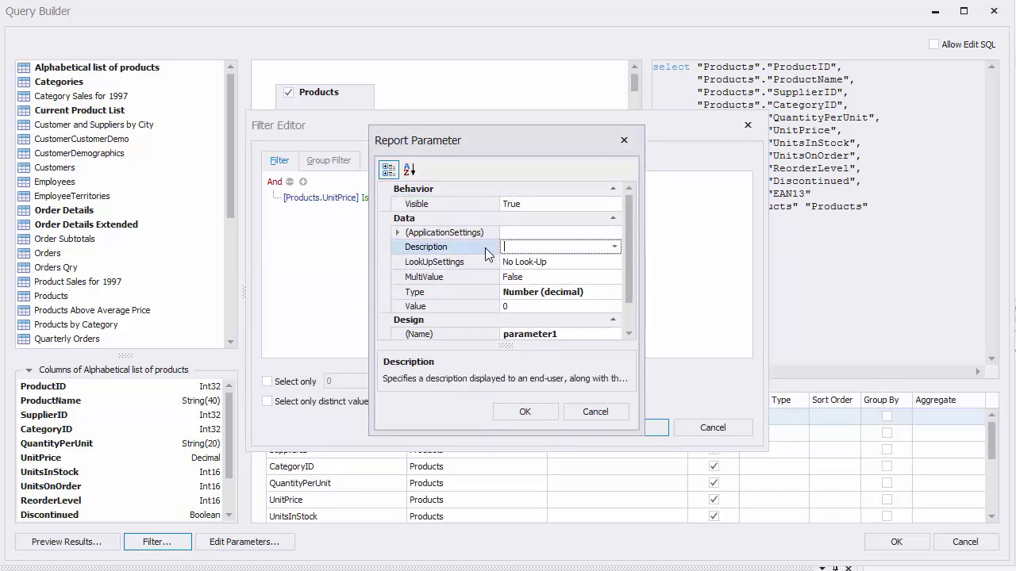
text(Min Price)
click(541, 412)
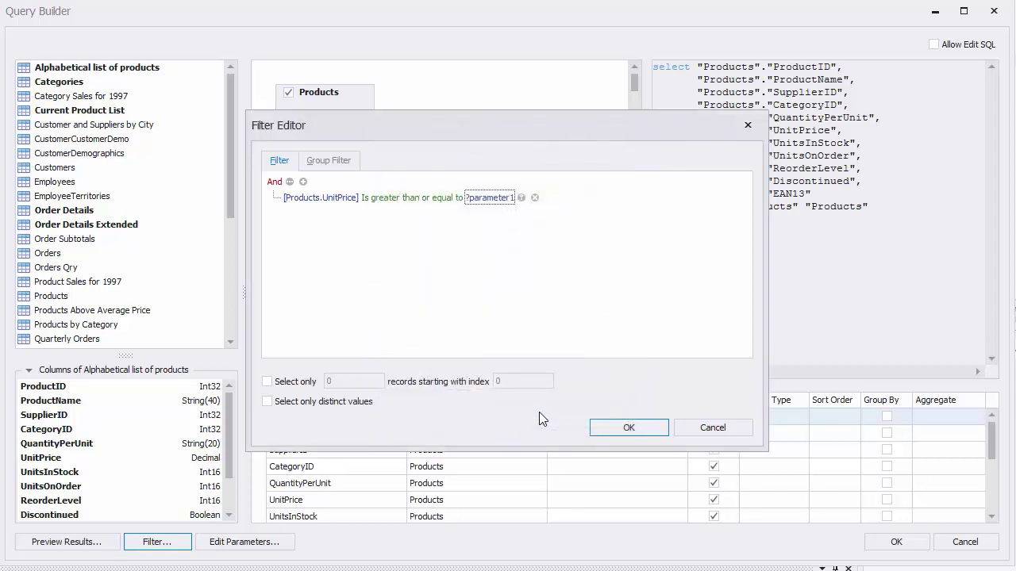
Step: Add a second condition where UnitPrice is less than or equal to a parameter
click(303, 182)
click(325, 215)
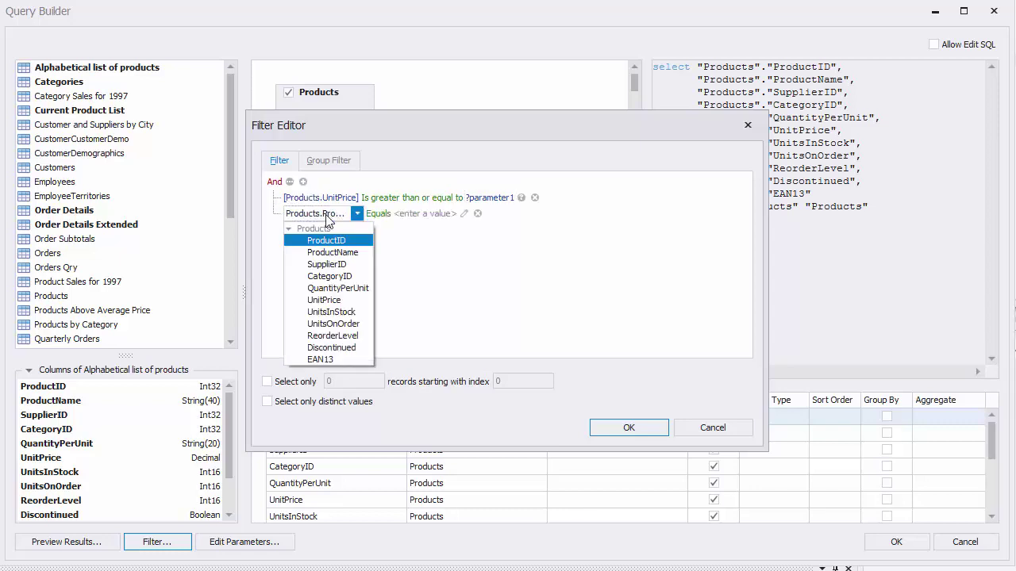
click(324, 300)
click(370, 217)
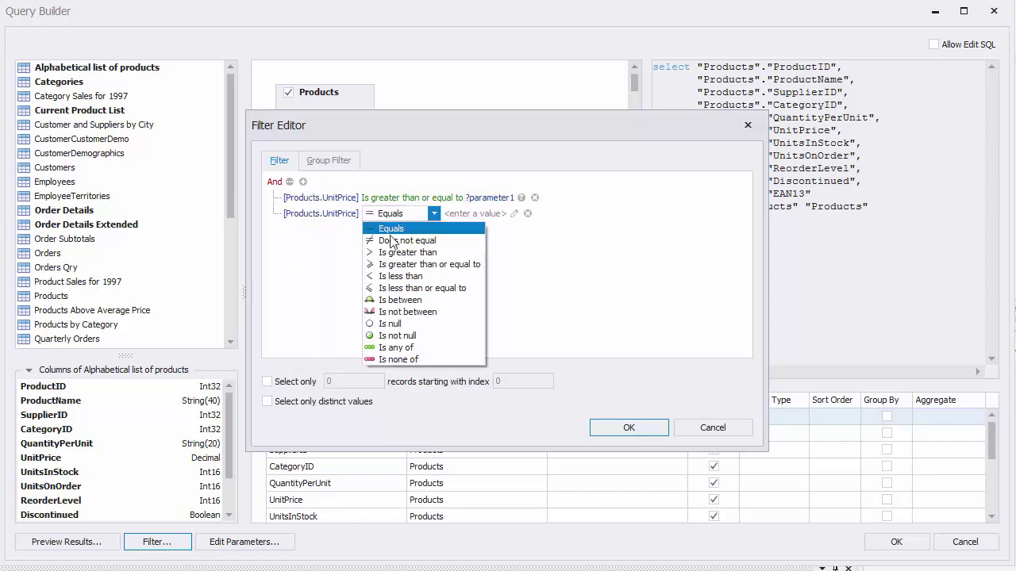
click(422, 288)
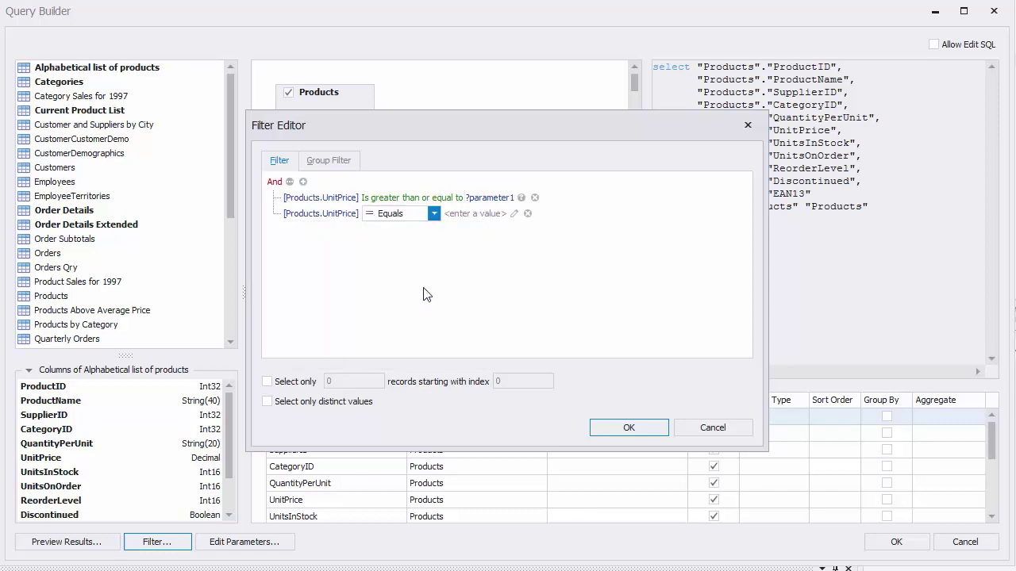
click(522, 214)
click(524, 214)
click(491, 214)
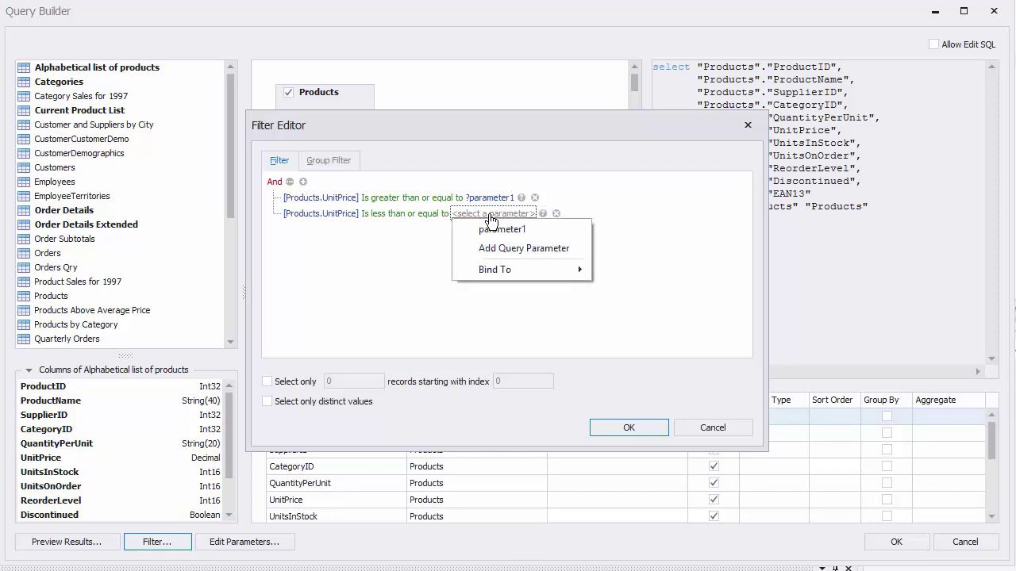
Step: Bind it to a new report parameter, parameter2, described as 'Max Price'
mouse_move(535, 267)
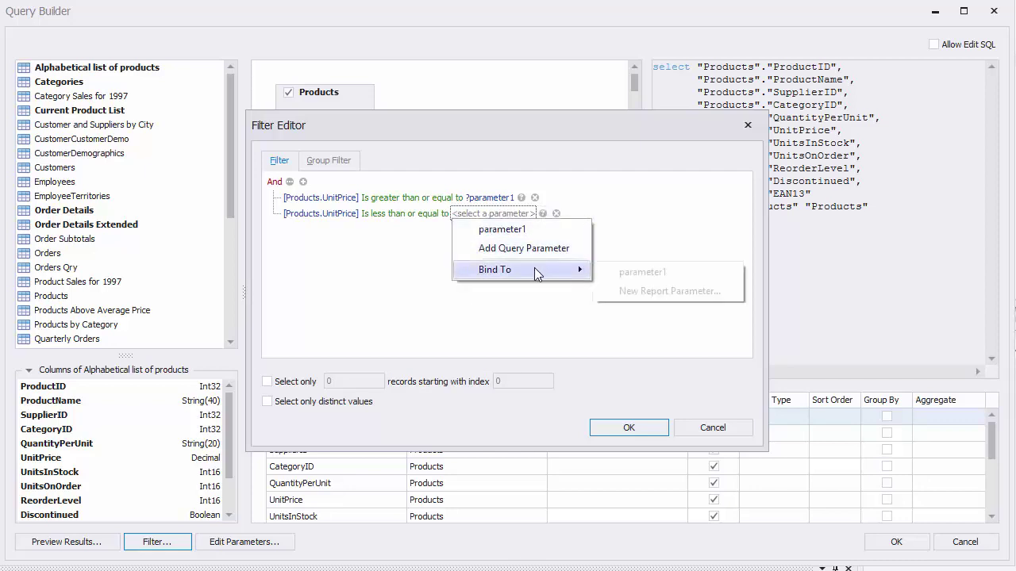
click(615, 295)
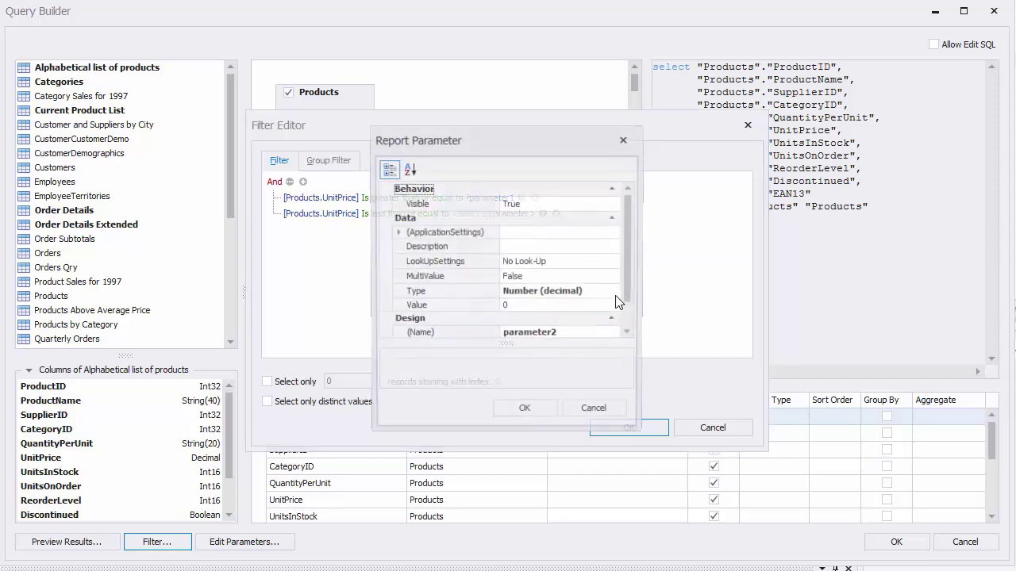
click(484, 248)
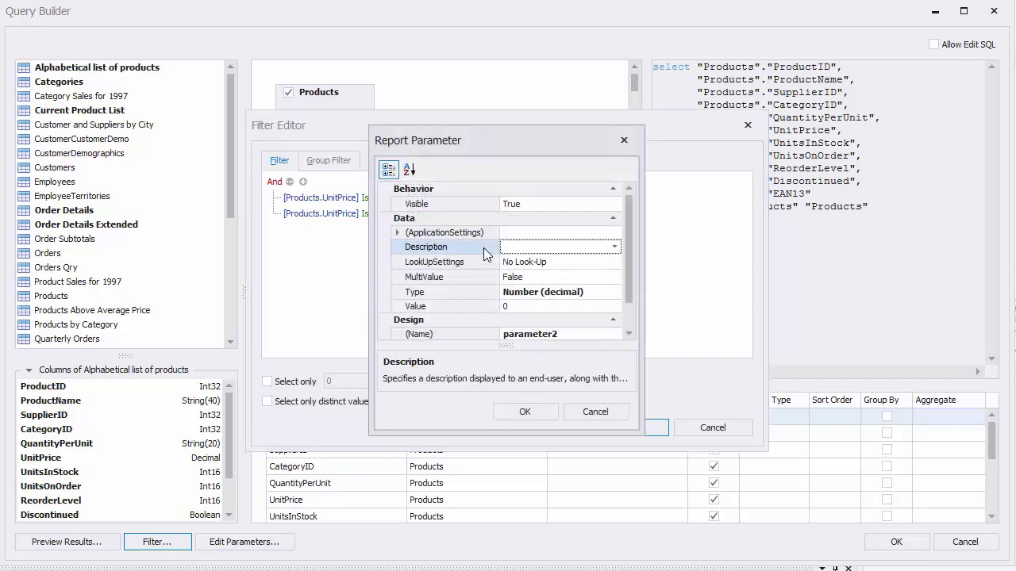
text(Max Price)
click(540, 418)
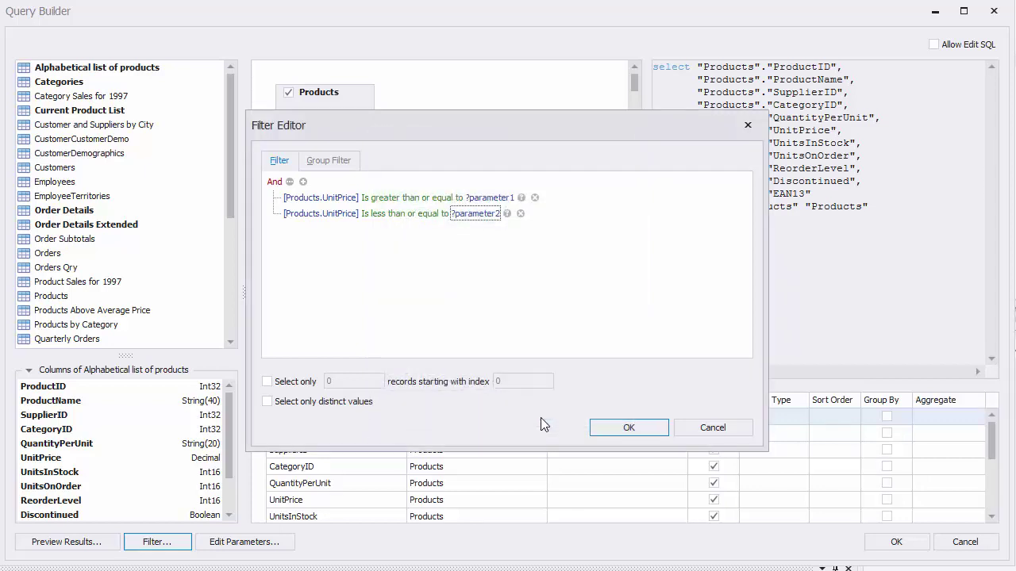
Step: Apply the UnitPrice range filter, leave the query parameters unchanged, and accept the Query Builder
click(650, 430)
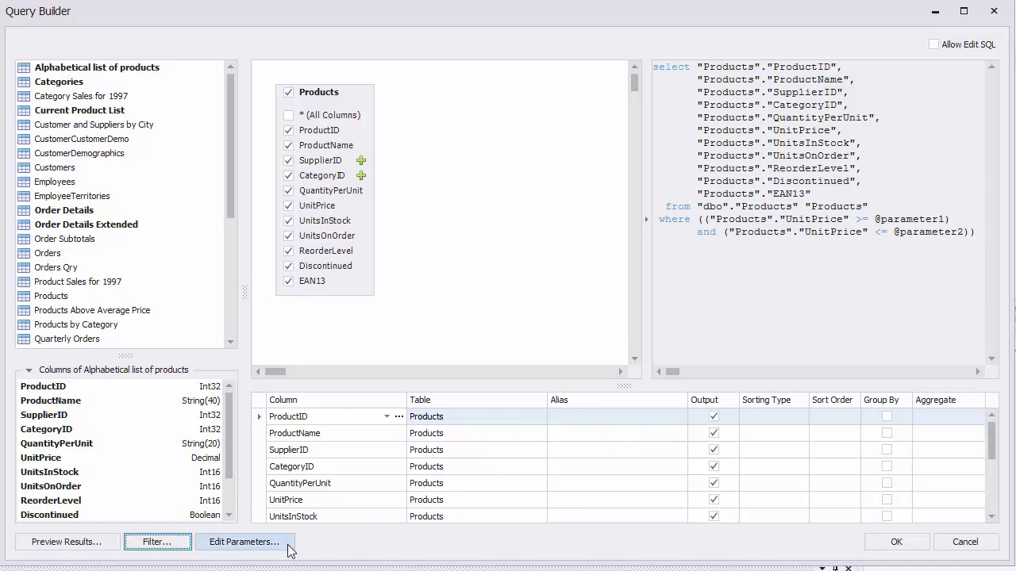
click(244, 542)
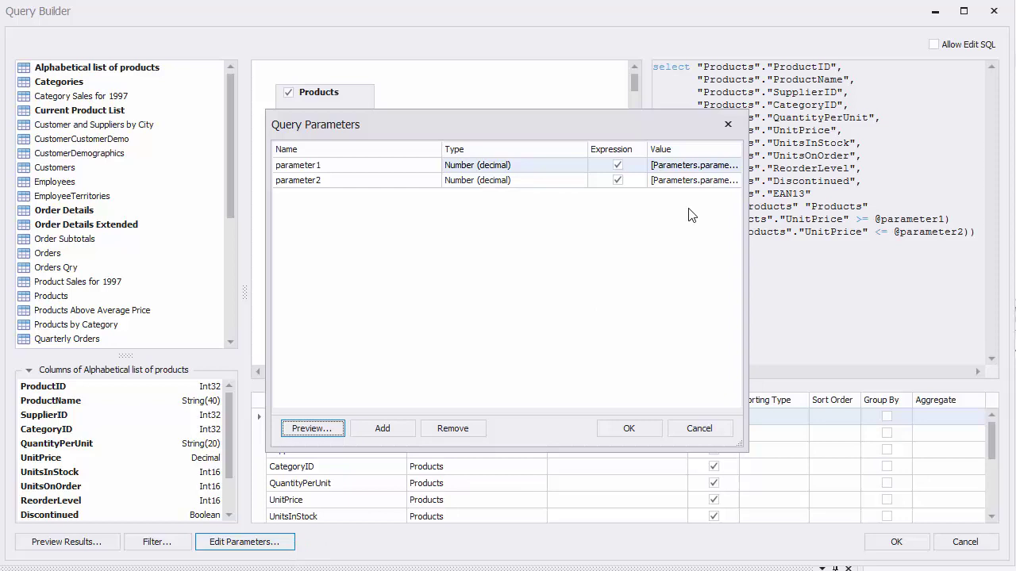
click(703, 170)
click(734, 165)
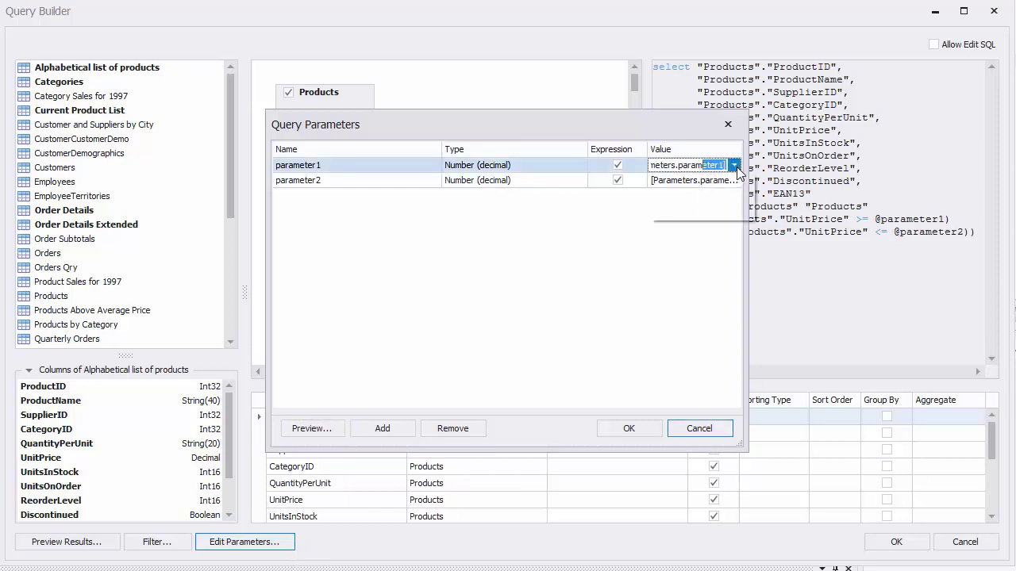
click(729, 247)
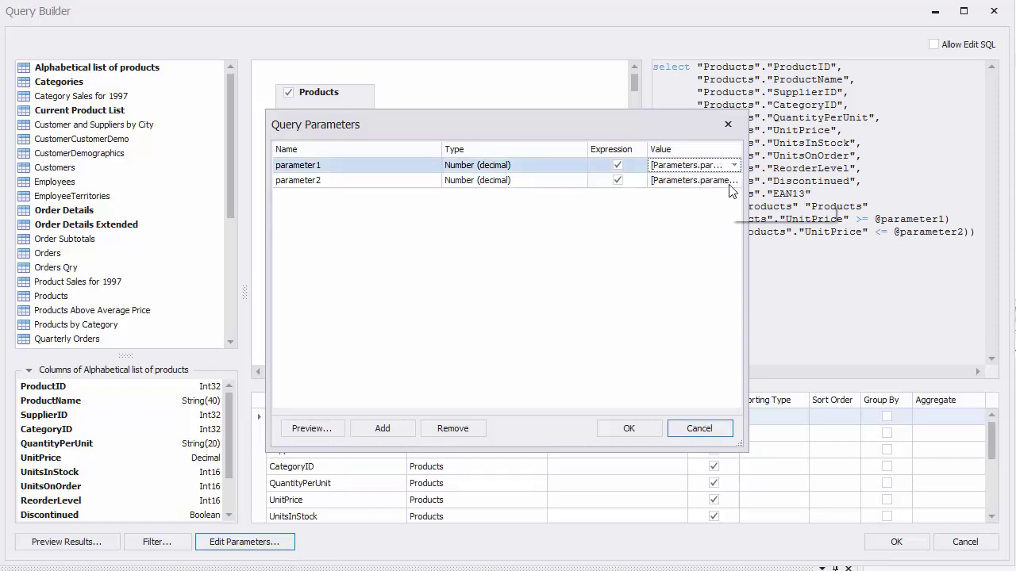
click(699, 428)
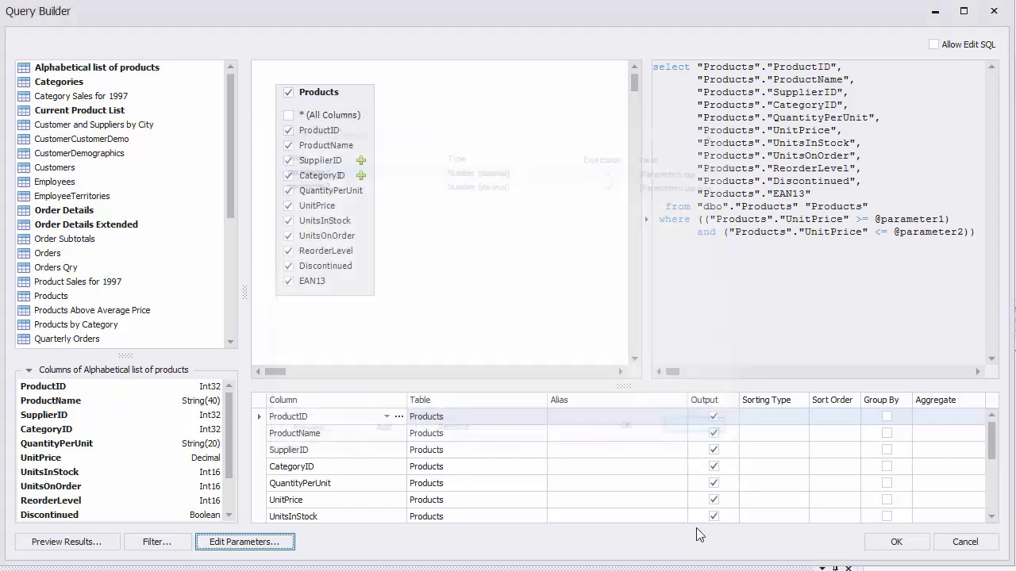
click(889, 547)
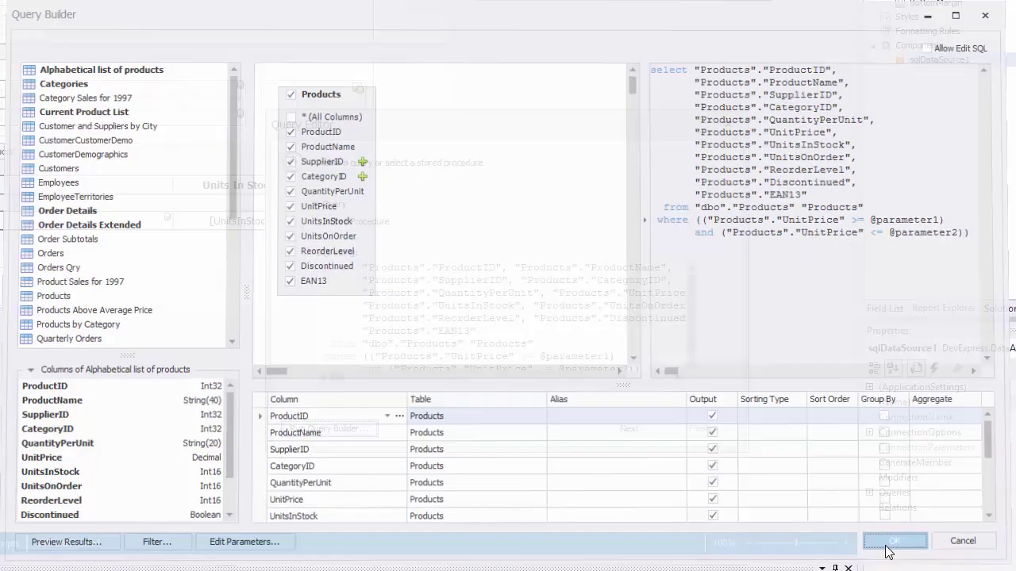
click(641, 427)
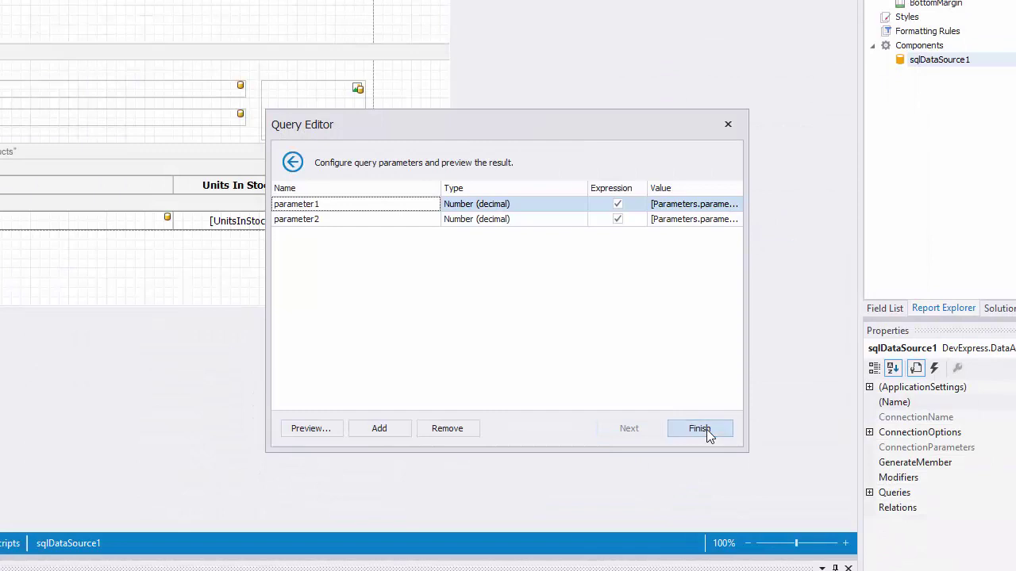
Step: Close the query dialogs and preview the report with Min Price 10 and Max Price 20
click(707, 430)
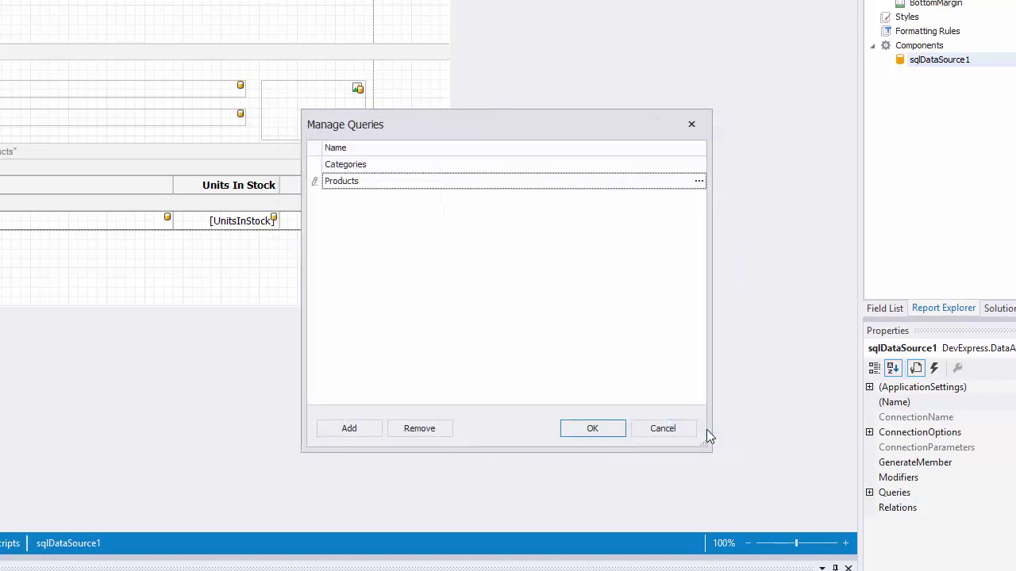
click(592, 428)
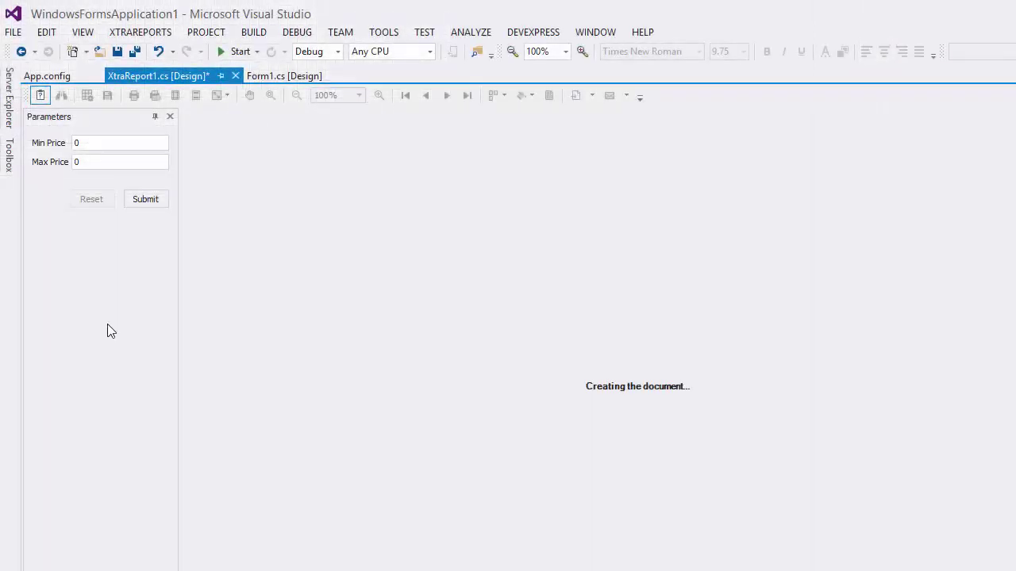
click(107, 144)
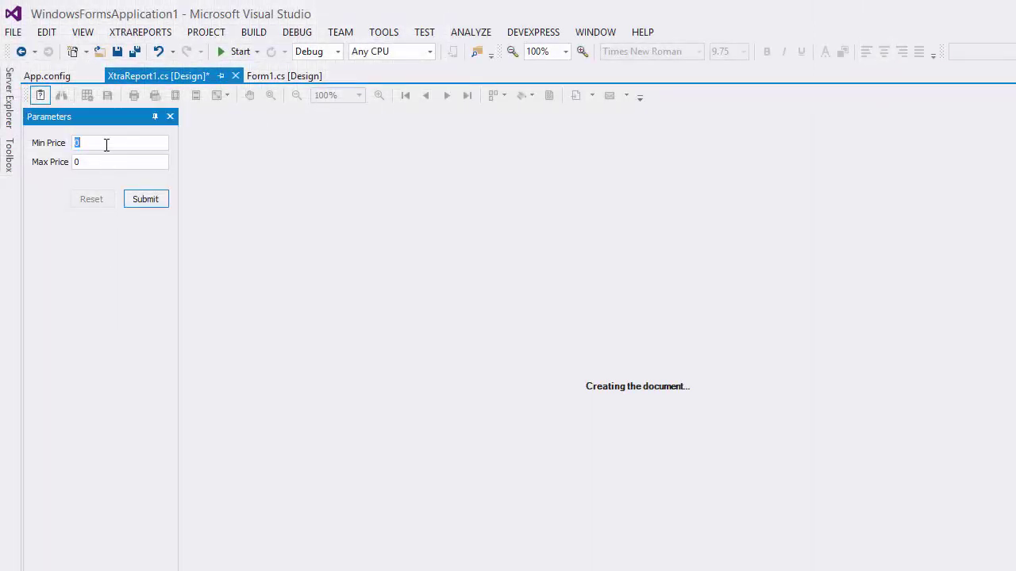
text(10)
key(Tab)
text(20)
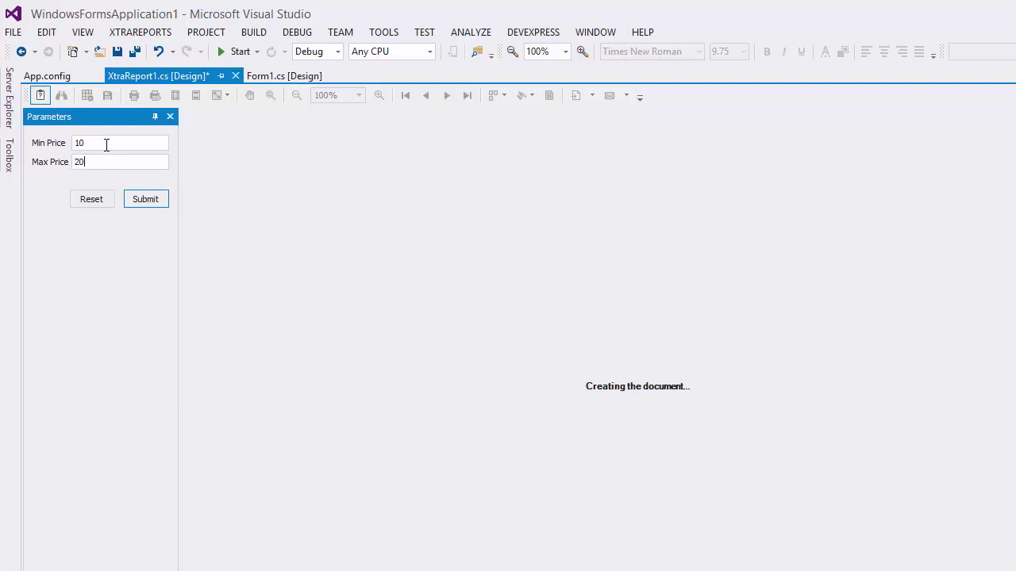
click(160, 200)
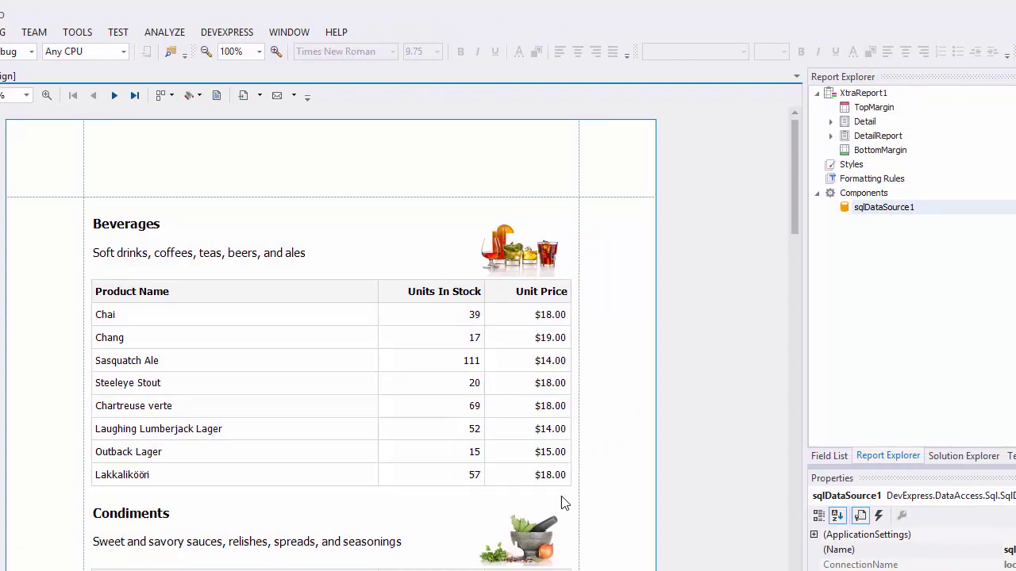
Step: Show the Field List, expand Parameters, and select parameter1
click(827, 457)
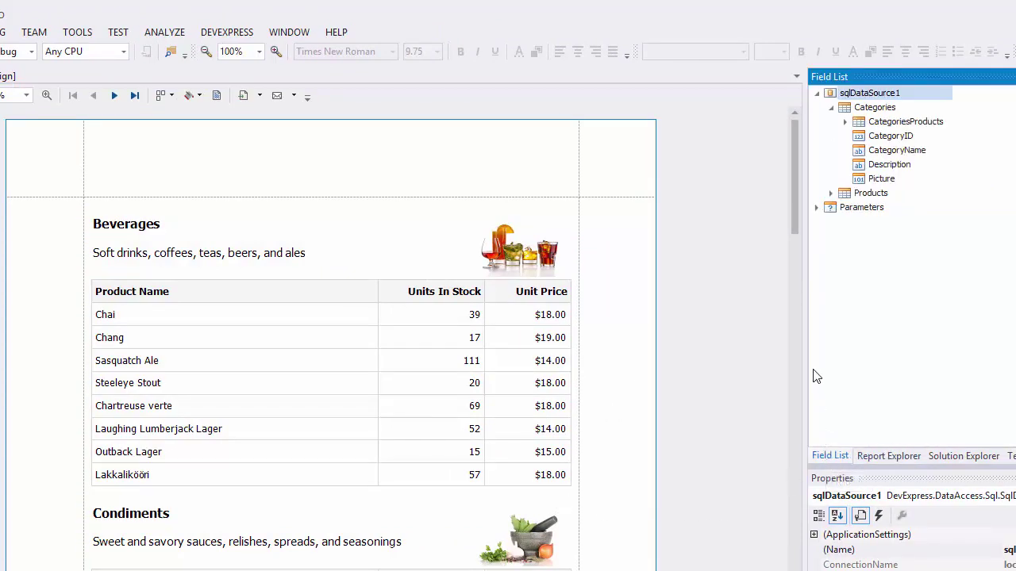
click(816, 208)
click(877, 223)
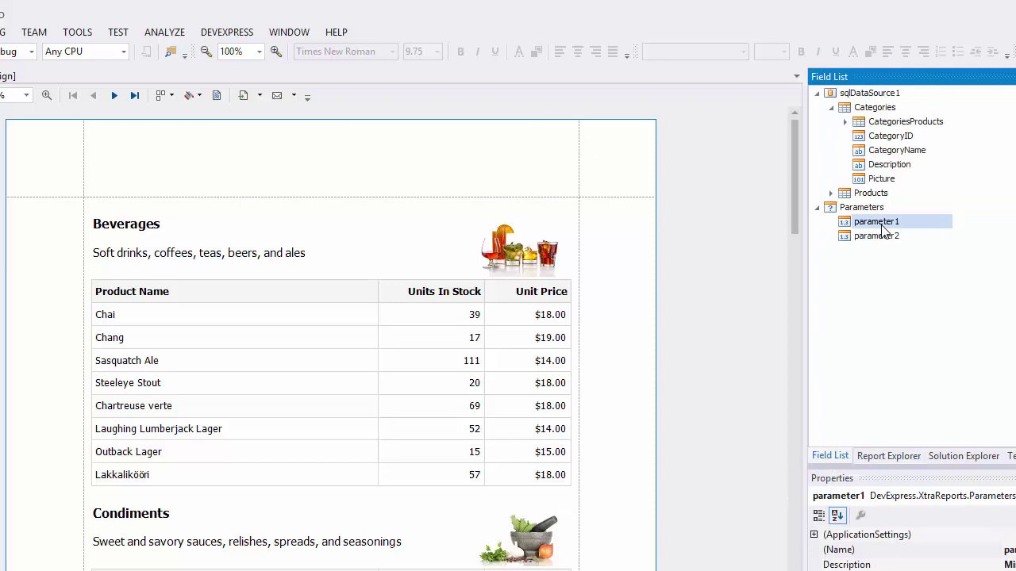